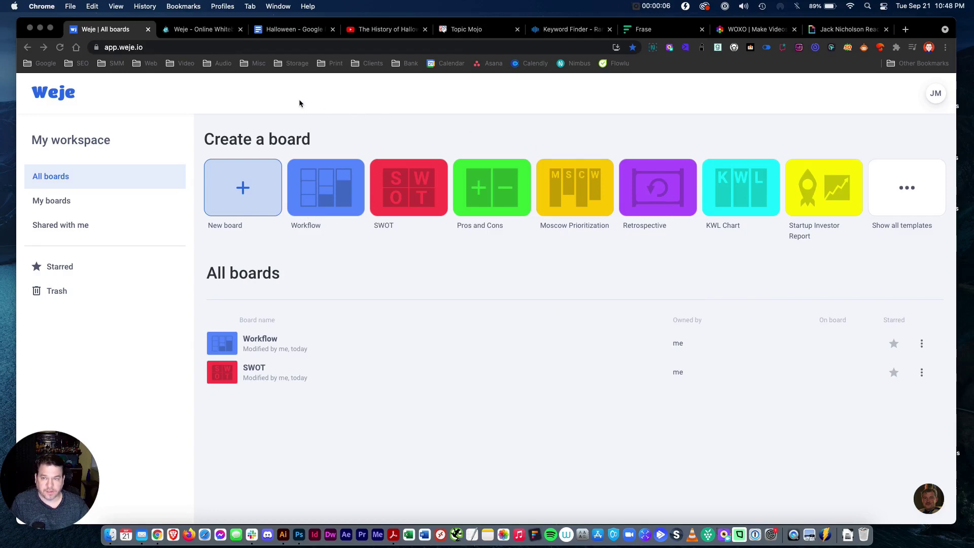
Create a new blank board named 'Halloween' and open it from the boards list.
{"action": "left_click", "coordinate": [205, 34]}
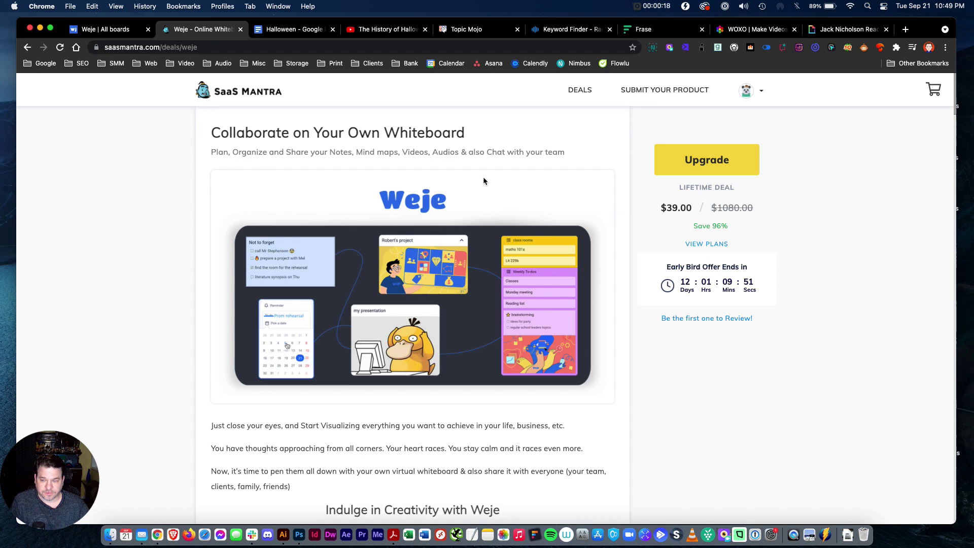
{"action": "key", "text": "ctrl+shift+Tab"}
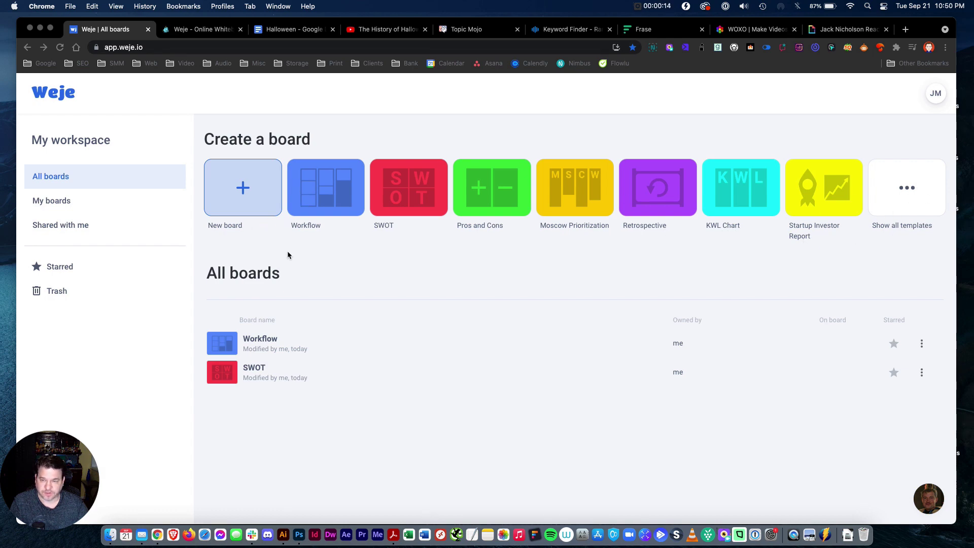
{"action": "left_click", "coordinate": [242, 188]}
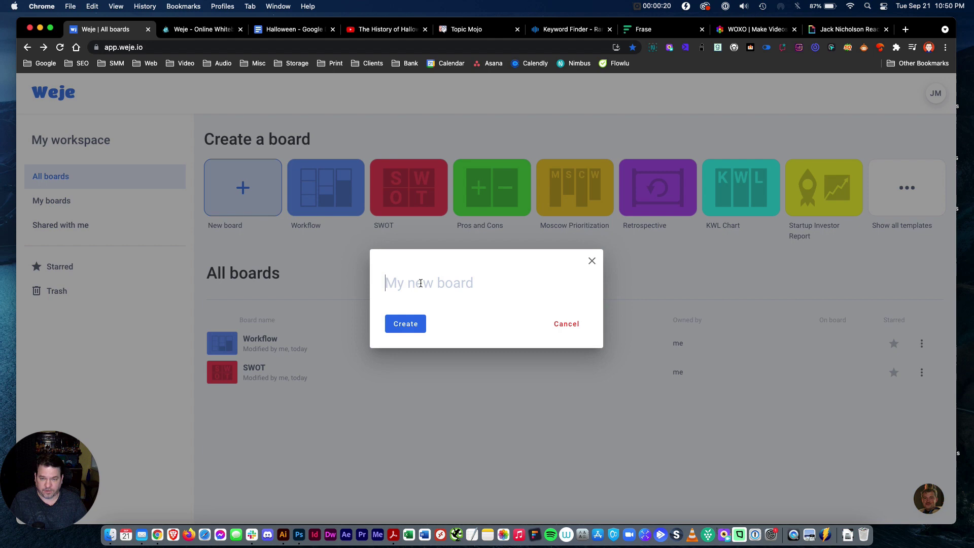
{"action": "type", "text": "Halloween"}
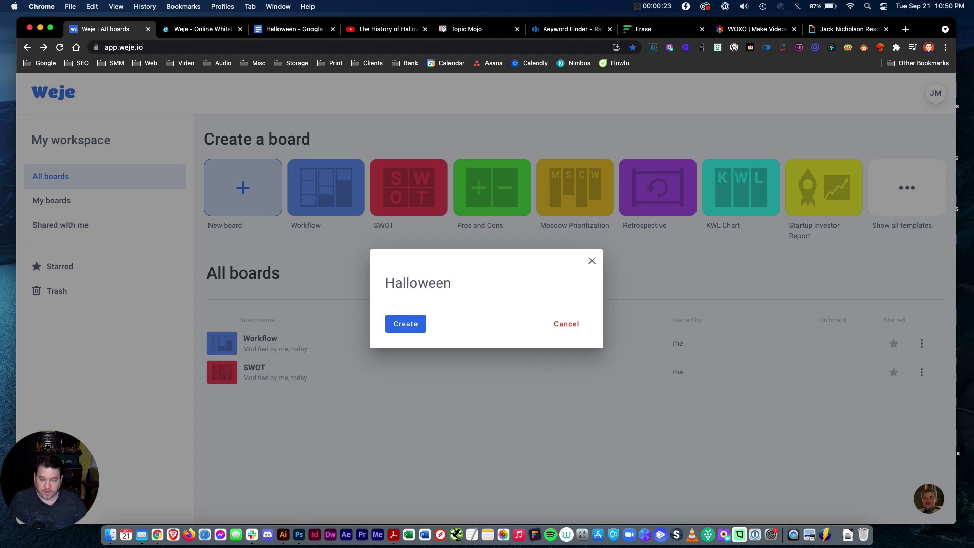
{"action": "left_click", "coordinate": [405, 324]}
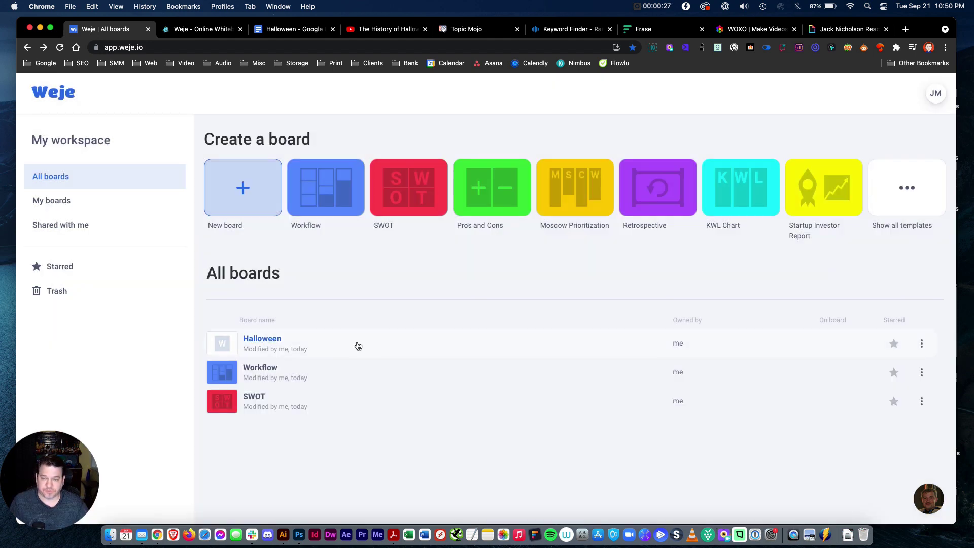
{"action": "left_click", "coordinate": [273, 345]}
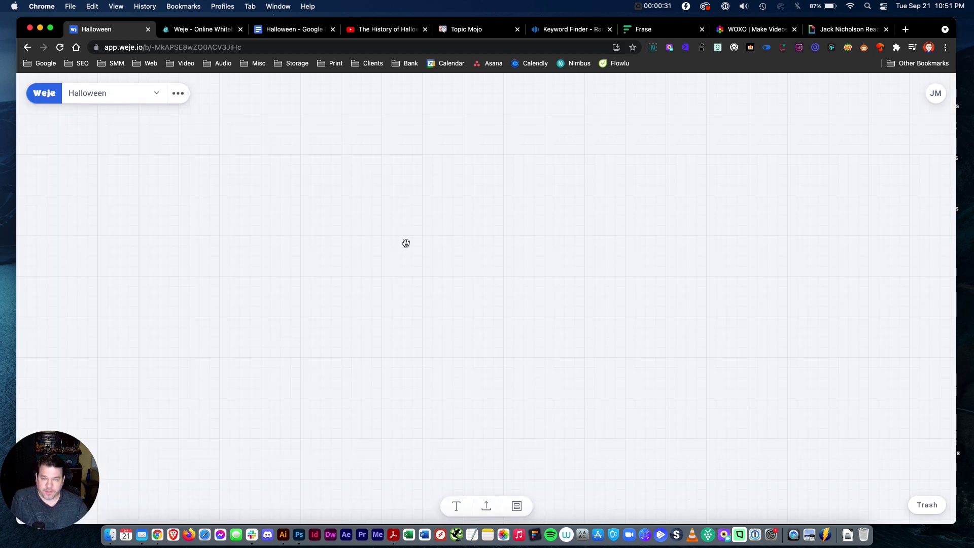
Add a card reading 'Halloween', centred and formatted as Heading 1.
{"action": "double_click", "coordinate": [400, 263]}
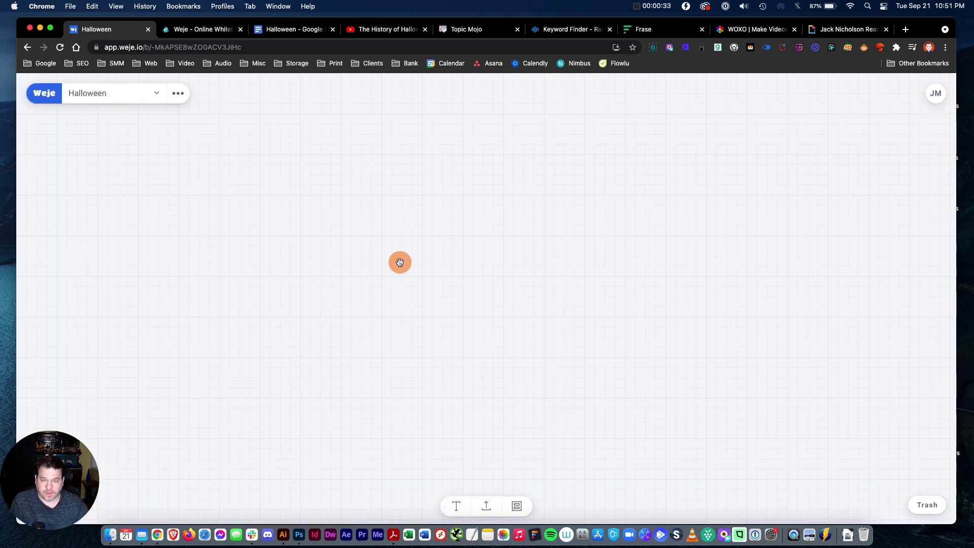
{"action": "left_click", "coordinate": [434, 281]}
{"action": "type", "text": "Hal"}
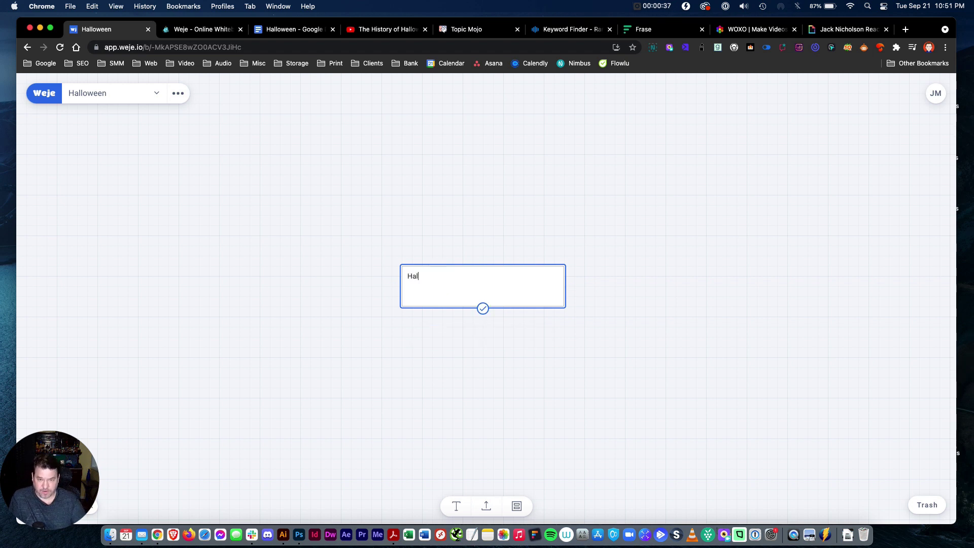
{"action": "type", "text": "loween"}
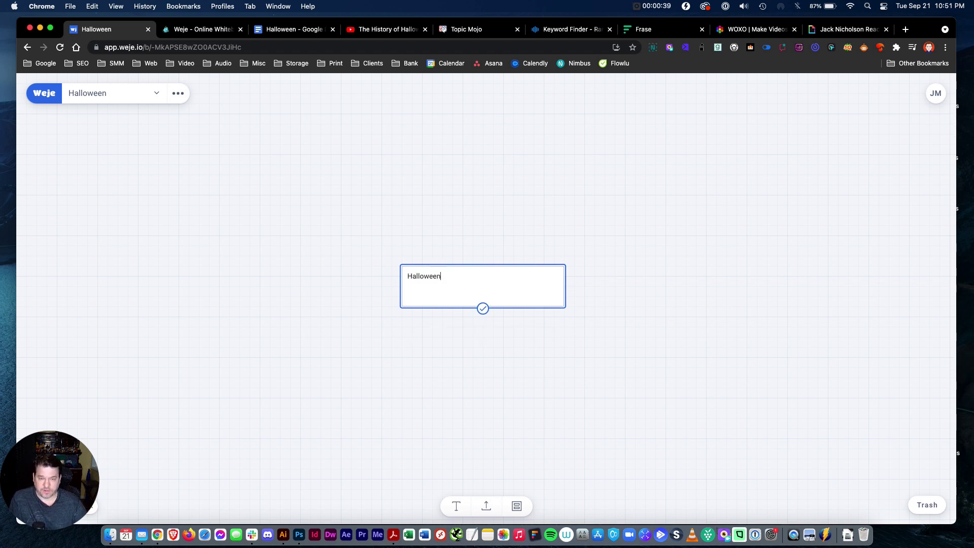
{"action": "double_click", "coordinate": [439, 275]}
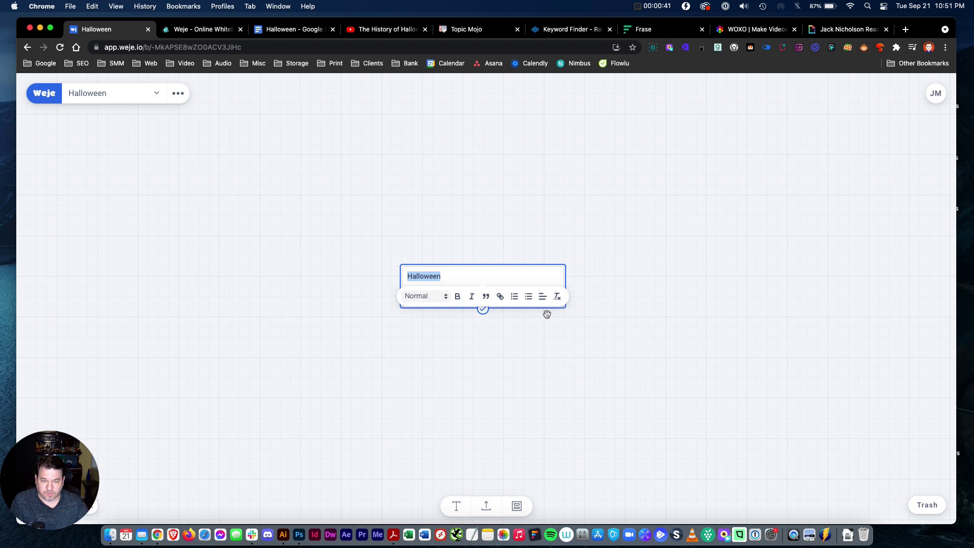
{"action": "left_click", "coordinate": [542, 297]}
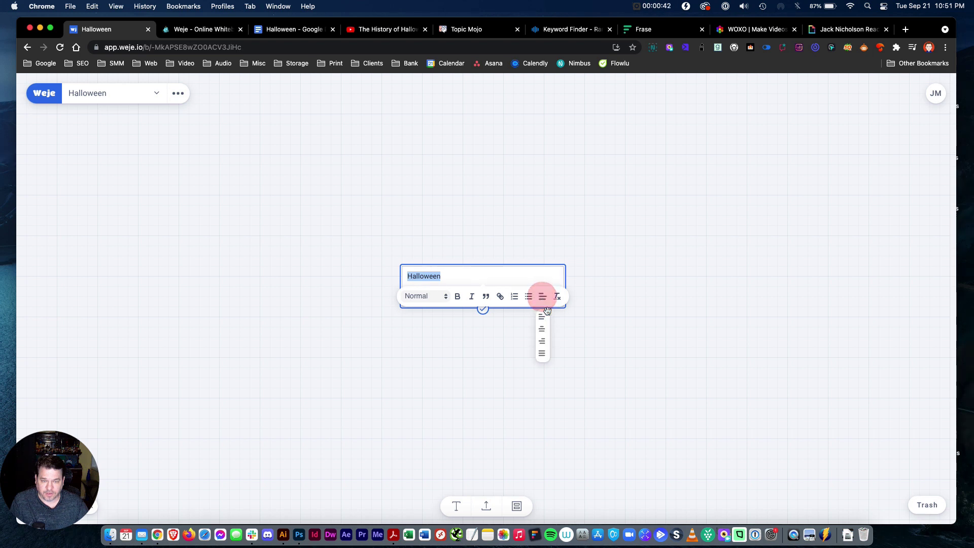
{"action": "left_click", "coordinate": [544, 336]}
{"action": "left_click", "coordinate": [444, 297]}
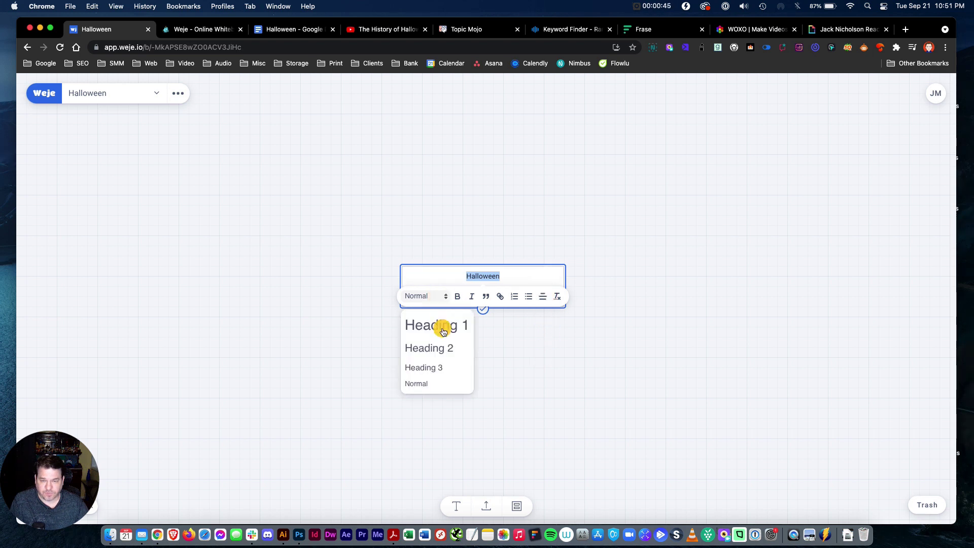
{"action": "left_click", "coordinate": [443, 331]}
{"action": "left_click", "coordinate": [578, 265]}
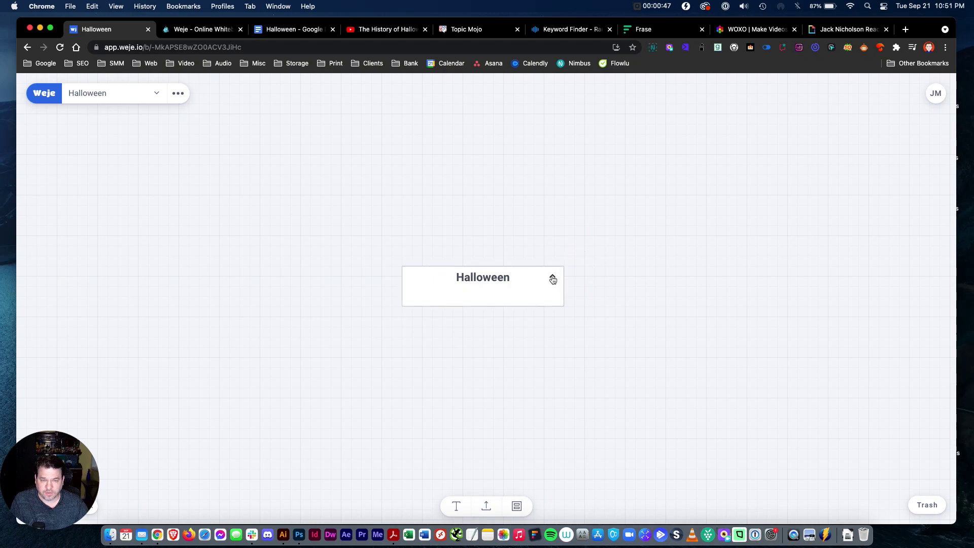
Move the Halloween card to the left side of the canvas.
{"action": "left_click", "coordinate": [552, 279]}
{"action": "left_click_drag", "start_coordinate": [511, 274], "coordinate": [238, 265]}
{"action": "left_click", "coordinate": [326, 328]}
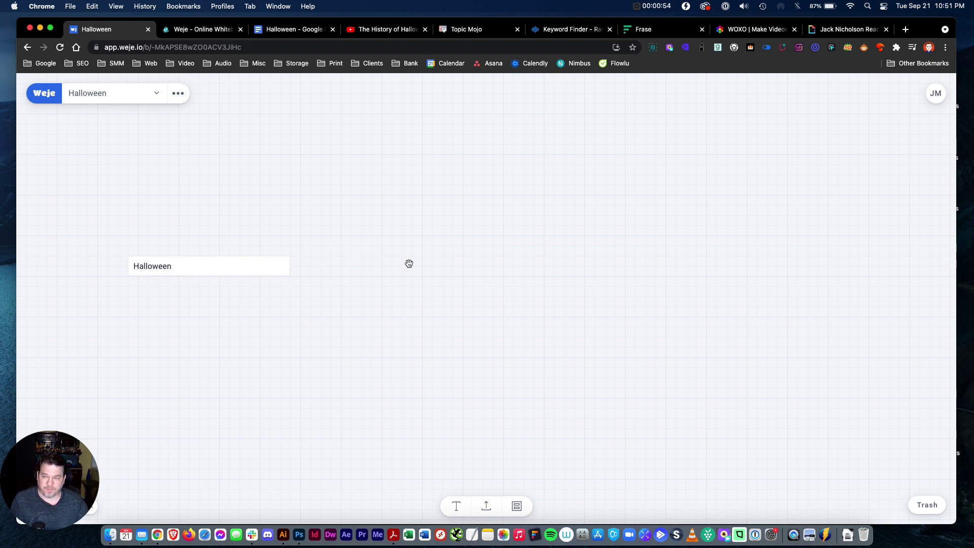
{"action": "left_click_drag", "start_coordinate": [248, 266], "coordinate": [251, 278]}
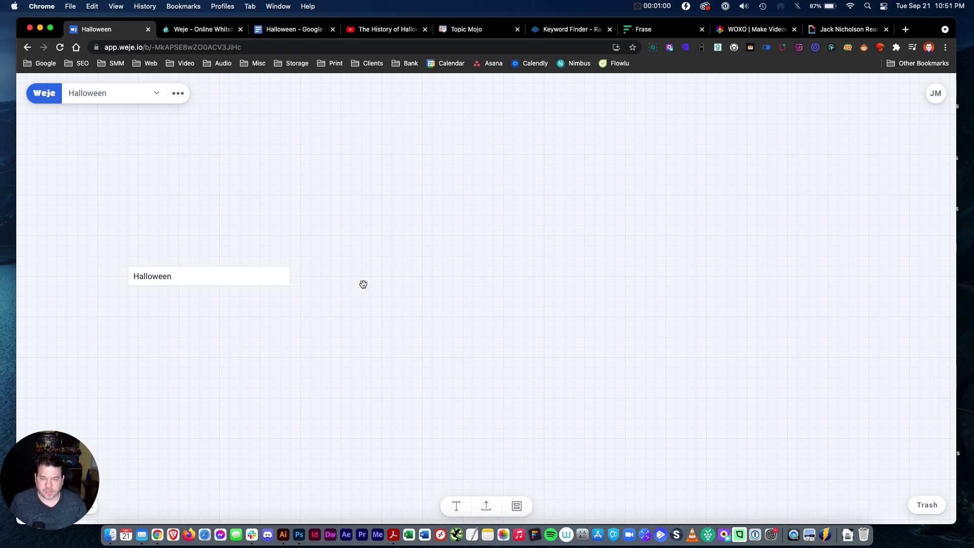
Add a second card listing 'Halloween Movie' and 'Halloween Costumes', fixing the Costimes typo.
{"action": "double_click", "coordinate": [338, 232]}
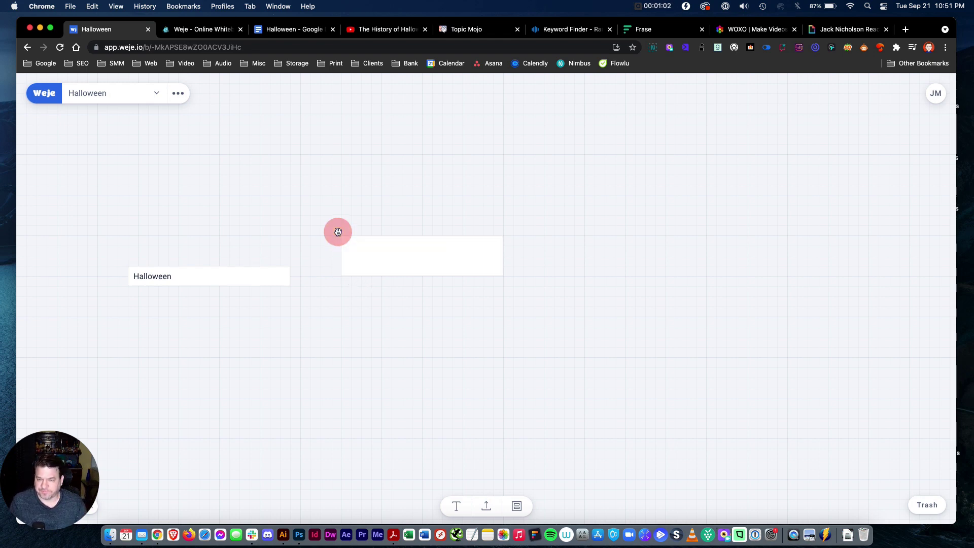
{"action": "left_click", "coordinate": [365, 250]}
{"action": "left_click", "coordinate": [365, 250]}
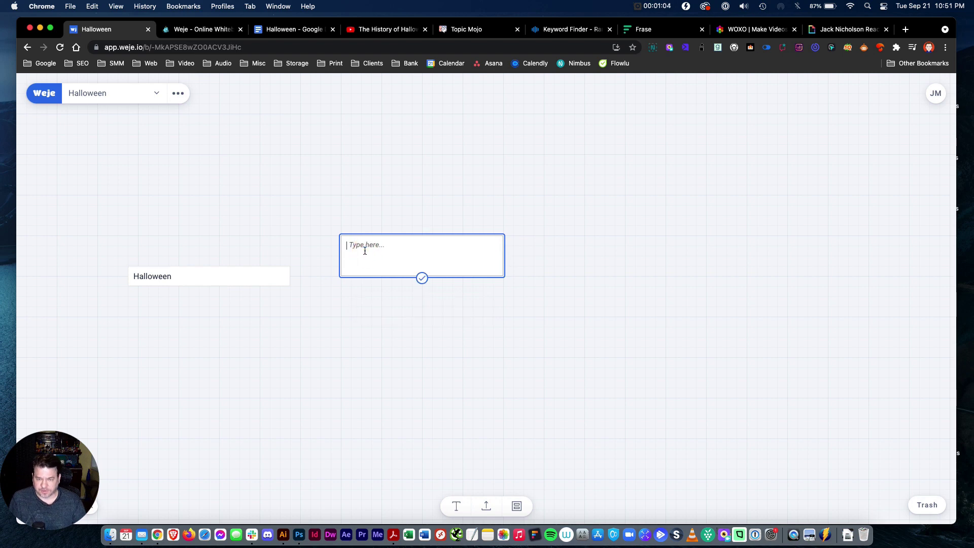
{"action": "type", "text": "Hallowe"}
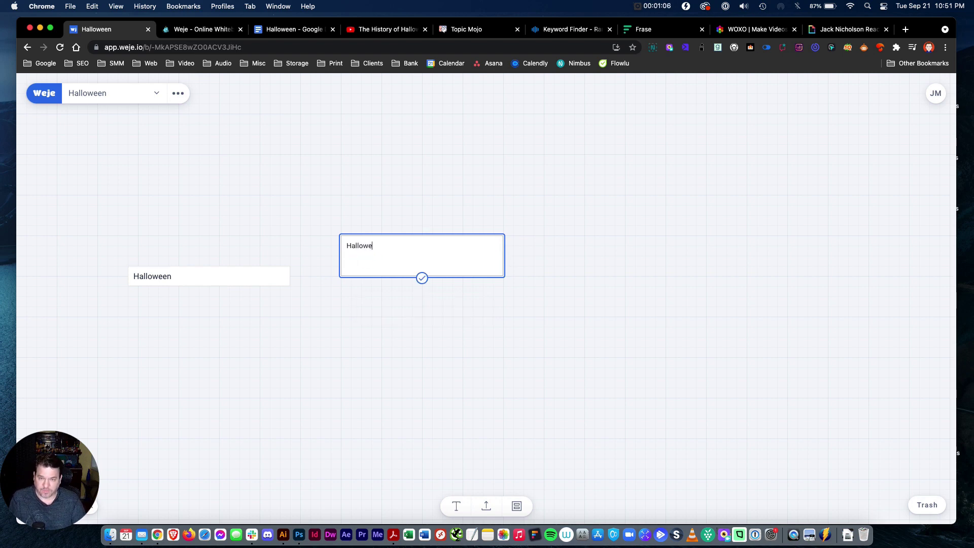
{"action": "type", "text": "en Movie"}
{"action": "key", "text": "Return"}
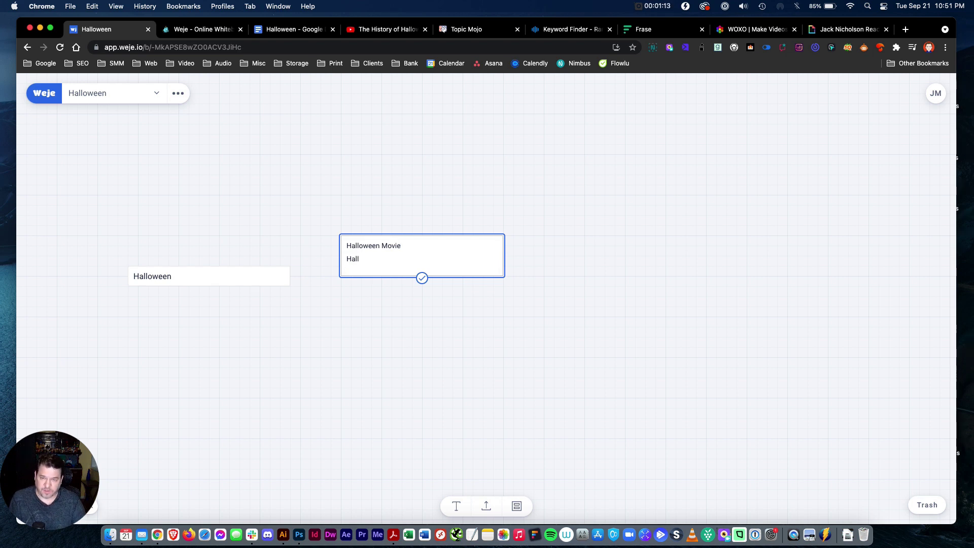
{"action": "type", "text": "Halloween Costim"}
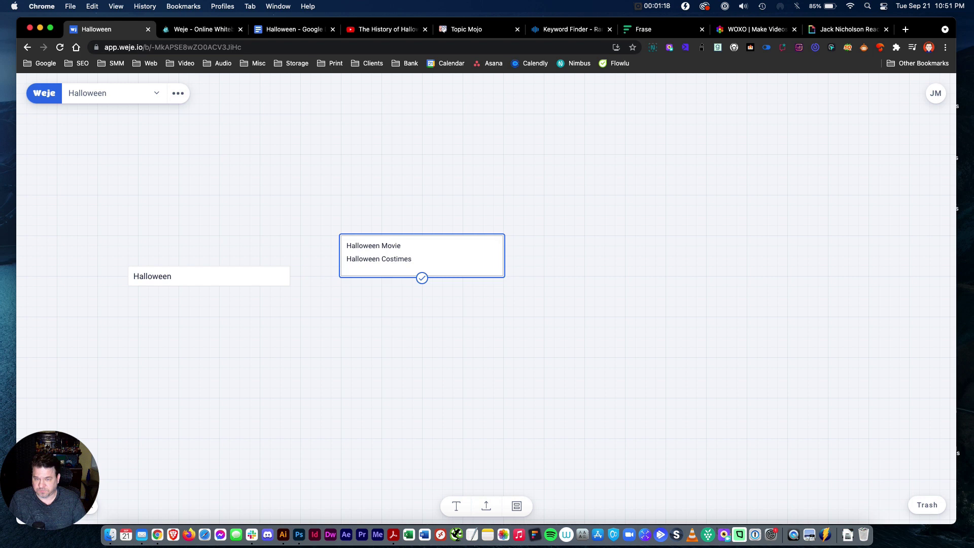
{"action": "type", "text": "es"}
{"action": "key", "text": "Return"}
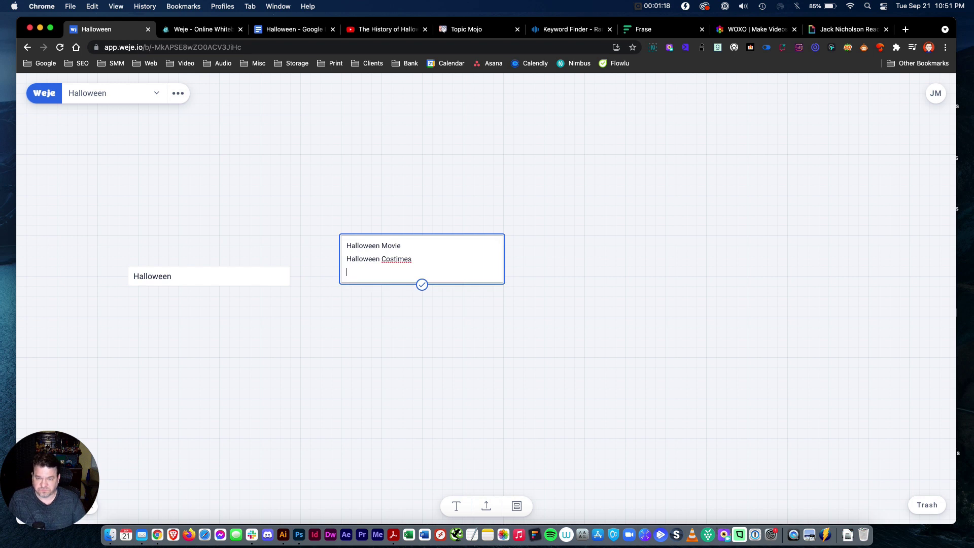
{"action": "left_click", "coordinate": [397, 257]}
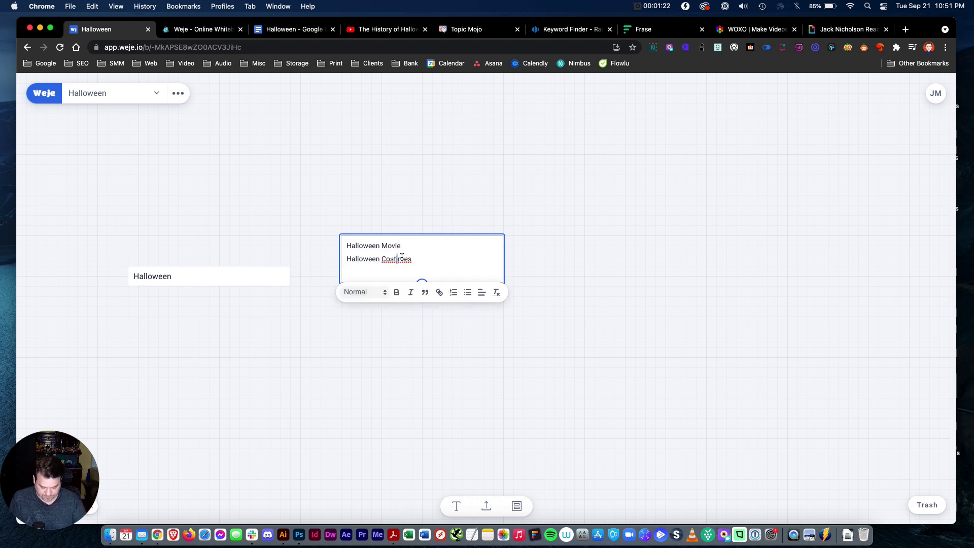
{"action": "type", "text": "u"}
{"action": "left_click", "coordinate": [433, 205]}
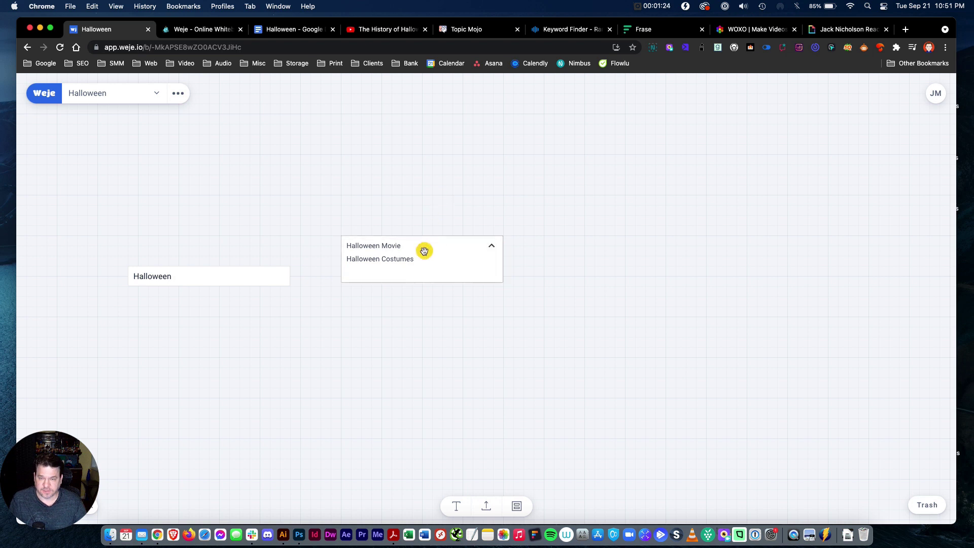
Move the keyword card up, connect Halloween to it, and lower the browser window.
{"action": "left_click_drag", "start_coordinate": [425, 250], "coordinate": [385, 211]}
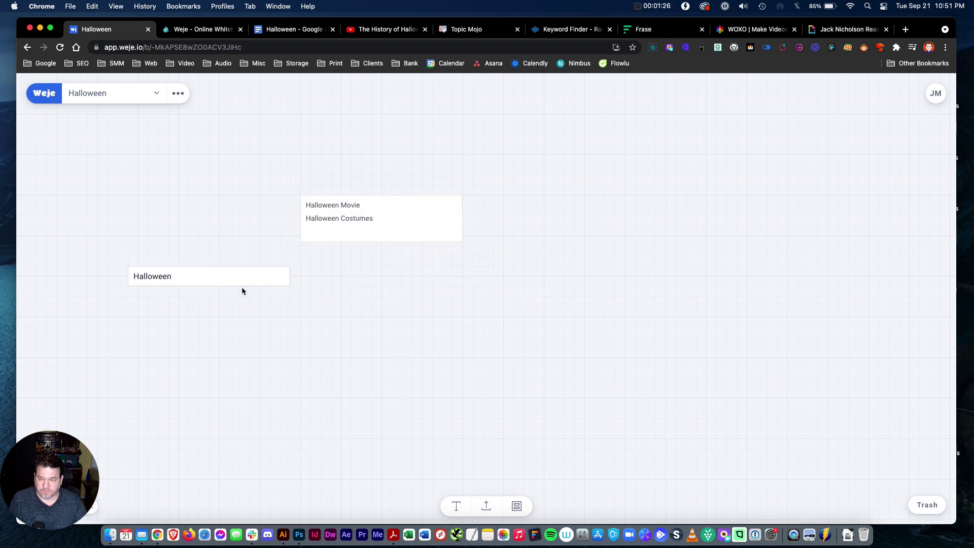
{"action": "left_click_drag", "start_coordinate": [290, 276], "coordinate": [302, 218]}
{"action": "left_click", "coordinate": [415, 283]}
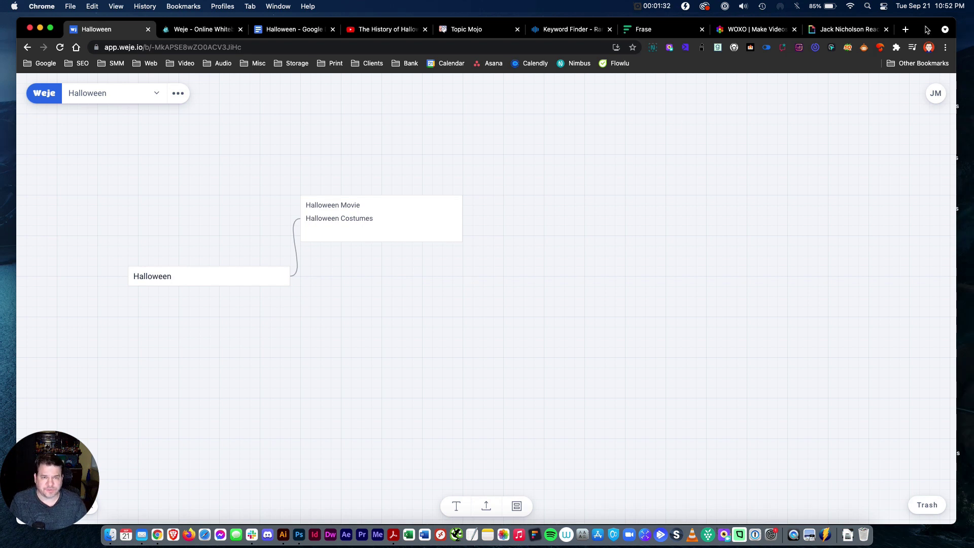
{"action": "left_click_drag", "start_coordinate": [924, 30], "coordinate": [912, 234]}
Paste the glowing red pumpkin image from the desktop onto the board.
{"action": "left_click", "coordinate": [609, 101]}
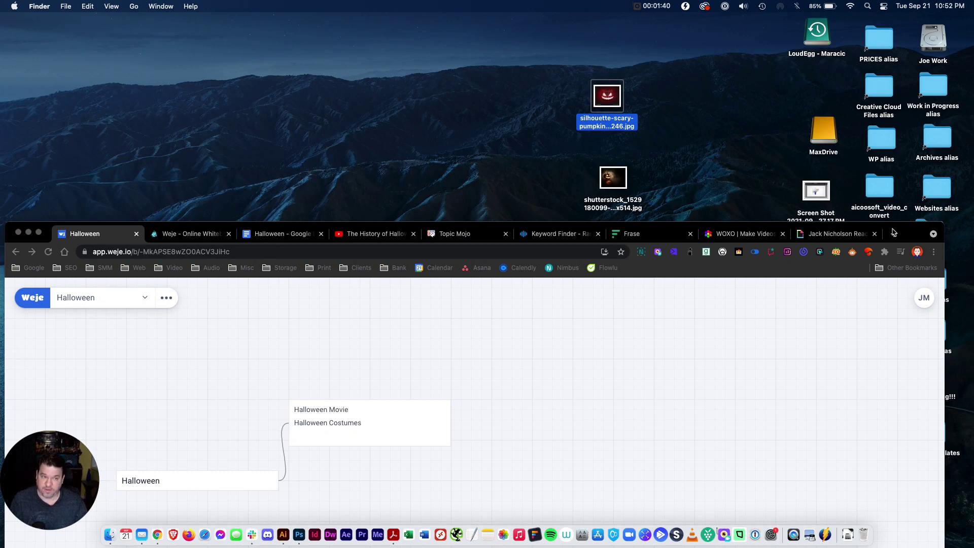
{"action": "left_click_drag", "start_coordinate": [893, 231], "coordinate": [900, 33]}
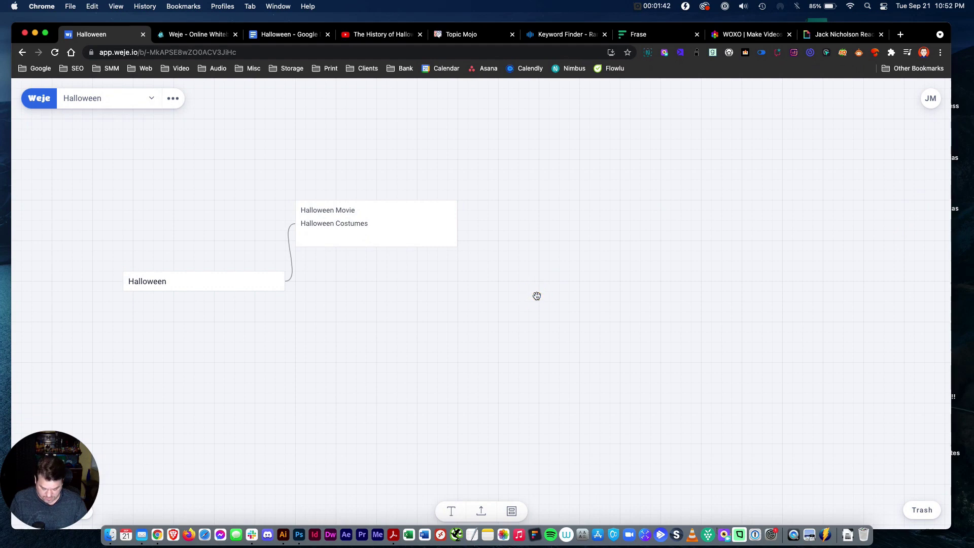
{"action": "key", "text": "super+v"}
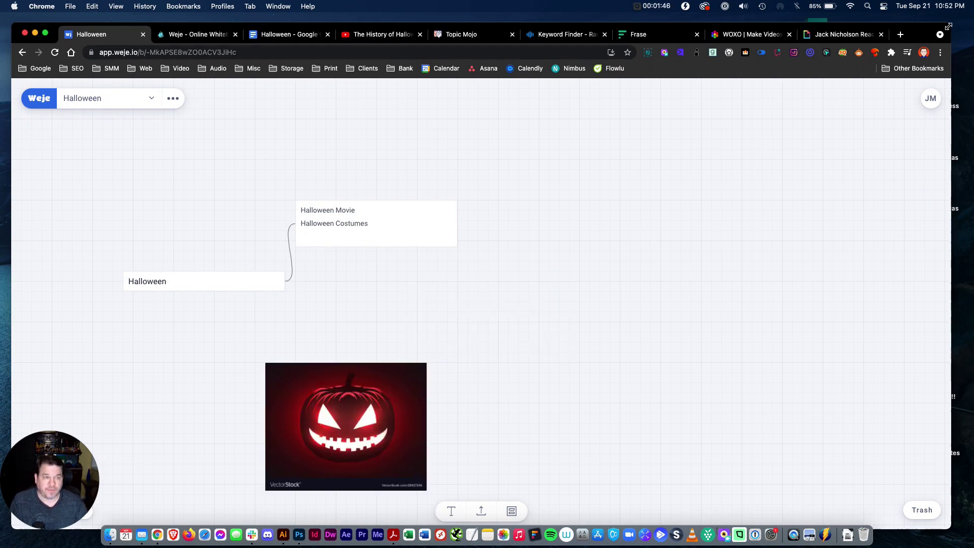
Paste the dark smoky pumpkin image and line both pumpkins up below the cards.
{"action": "left_click_drag", "start_coordinate": [923, 33], "coordinate": [919, 247]}
{"action": "left_click", "coordinate": [607, 179]}
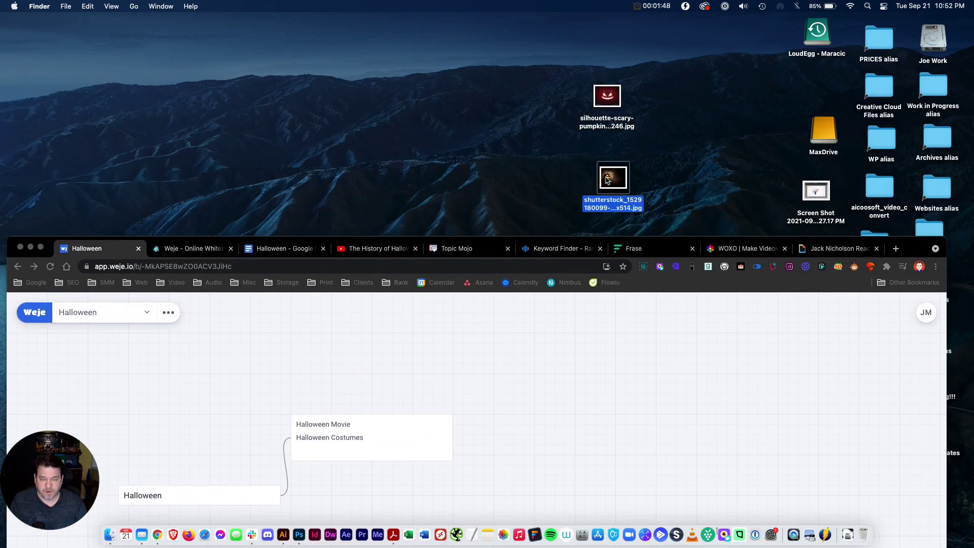
{"action": "left_click_drag", "start_coordinate": [906, 253], "coordinate": [925, 35]}
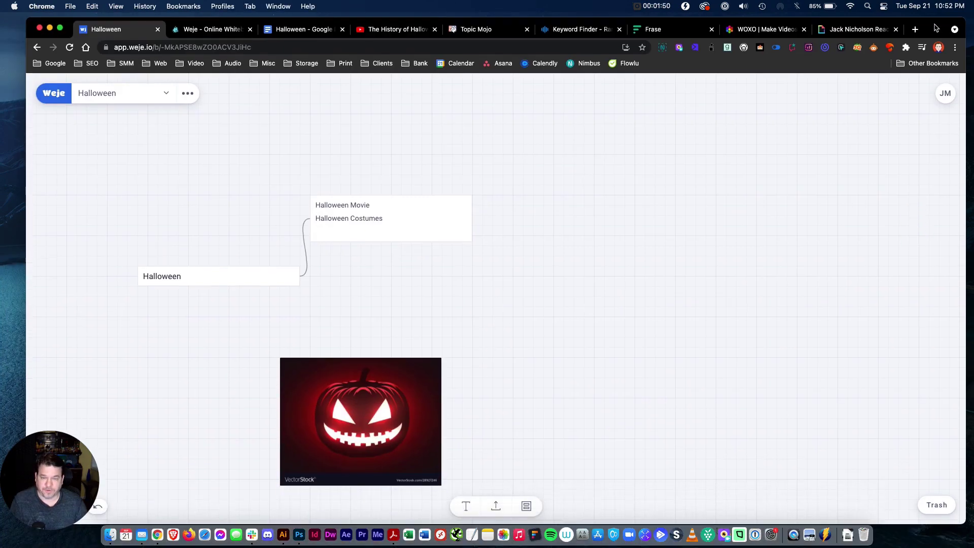
{"action": "key", "text": "super+v"}
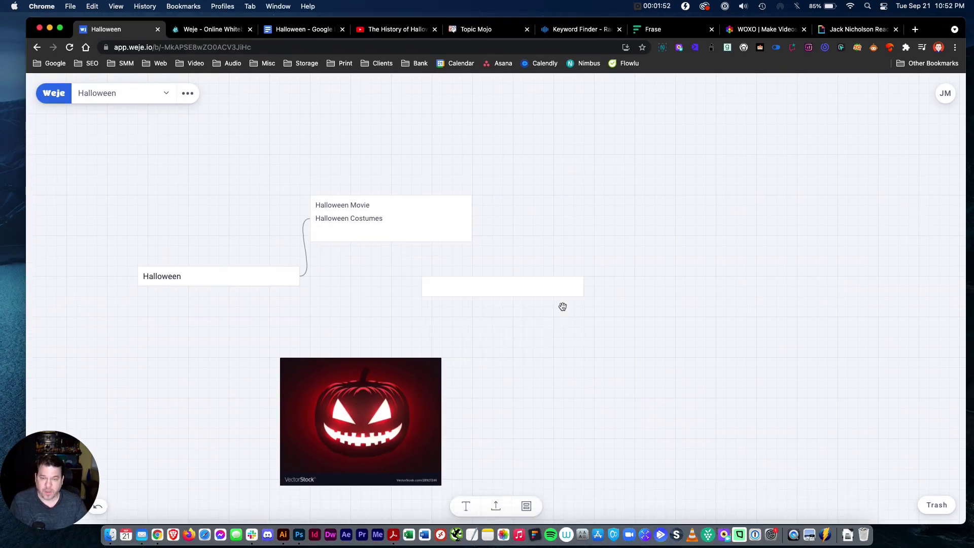
{"action": "left_click_drag", "start_coordinate": [503, 313], "coordinate": [176, 424]}
{"action": "left_click_drag", "start_coordinate": [386, 391], "coordinate": [385, 421]}
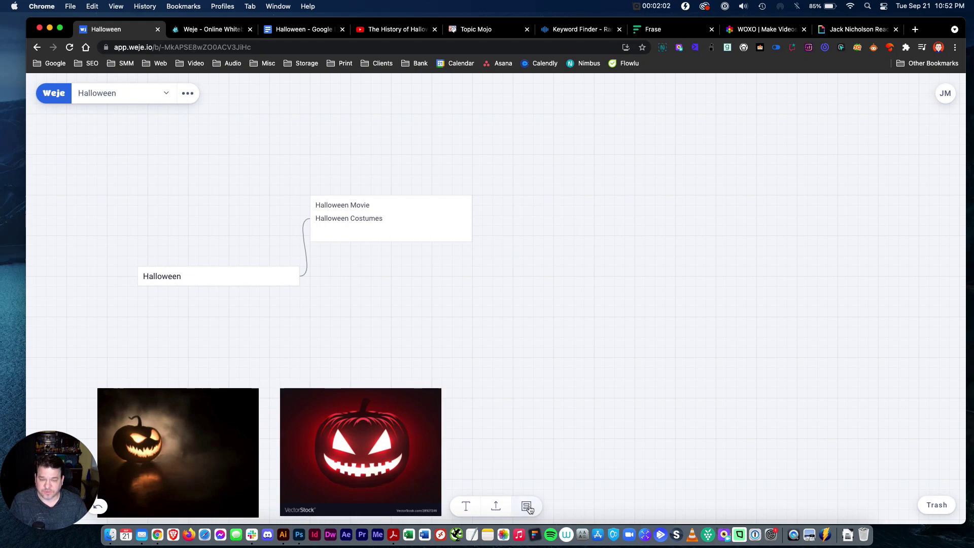
Add a list card titled 'Pumpkin Pics' and drop both pumpkin images into it.
{"action": "left_click", "coordinate": [526, 507]}
{"action": "left_click", "coordinate": [457, 287]}
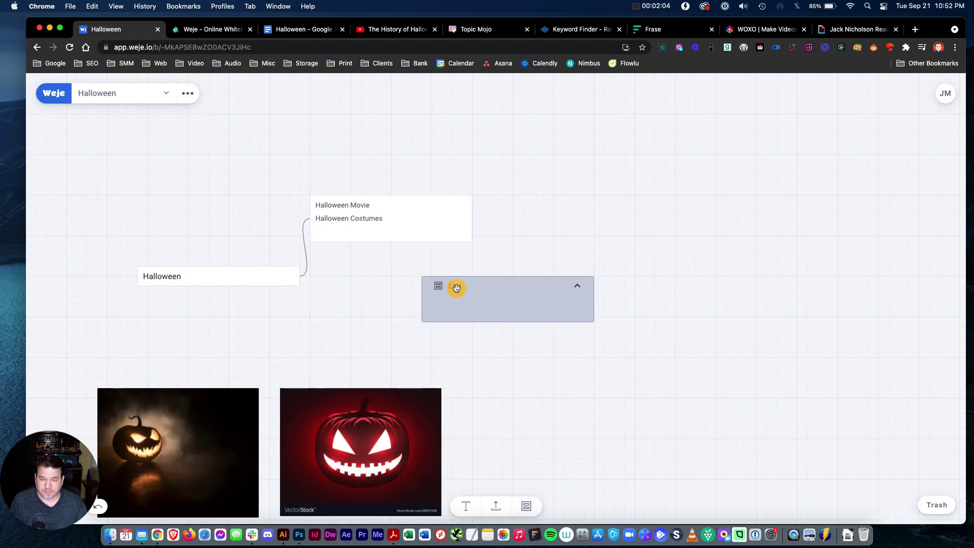
{"action": "left_click", "coordinate": [455, 287]}
{"action": "type", "text": "Pum"}
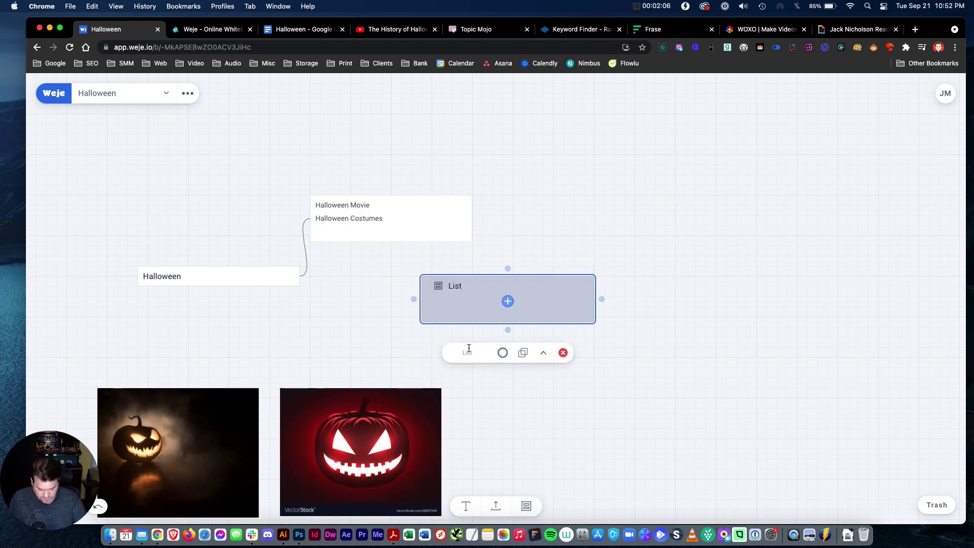
{"action": "type", "text": "pkin Pics"}
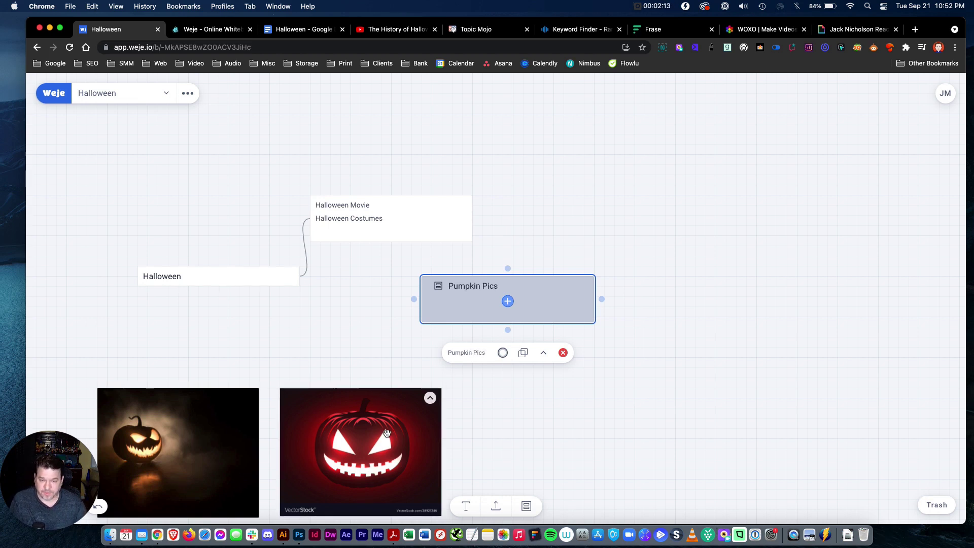
{"action": "left_click_drag", "start_coordinate": [322, 482], "coordinate": [460, 347]}
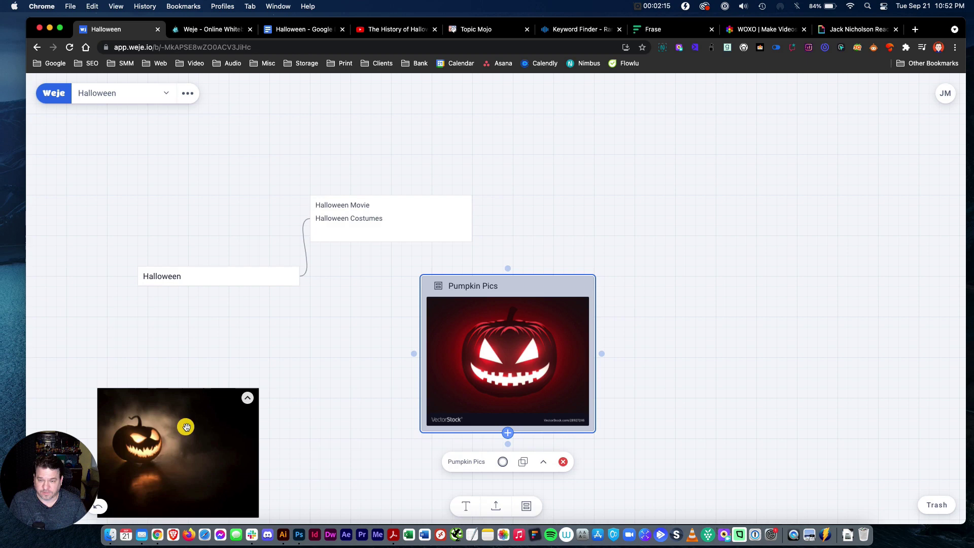
{"action": "left_click_drag", "start_coordinate": [186, 426], "coordinate": [507, 436]}
Place Pumpkin Pics below Halloween, link them, and leave the list collapsed.
{"action": "left_click_drag", "start_coordinate": [537, 274], "coordinate": [268, 438]}
{"action": "left_click", "coordinate": [648, 124]}
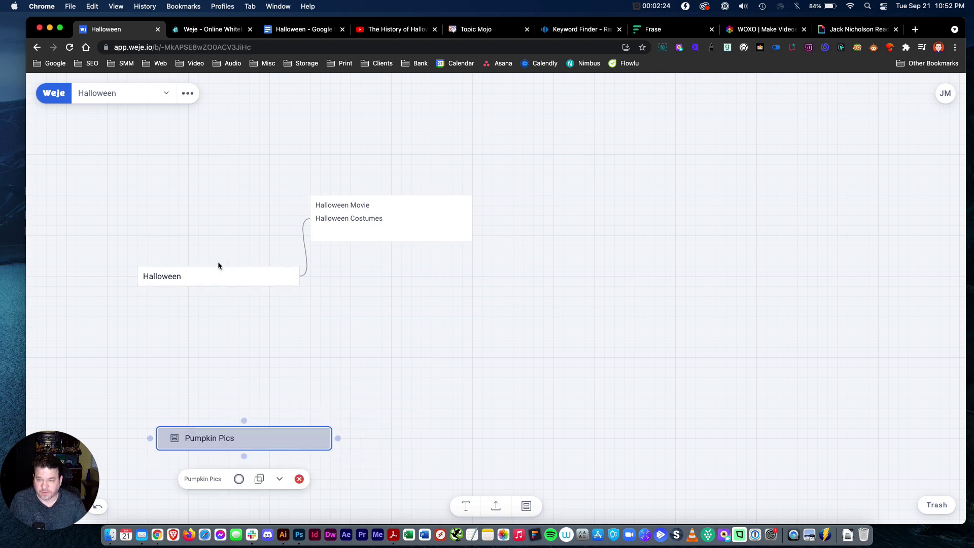
{"action": "left_click", "coordinate": [260, 283]}
{"action": "left_click", "coordinate": [315, 439]}
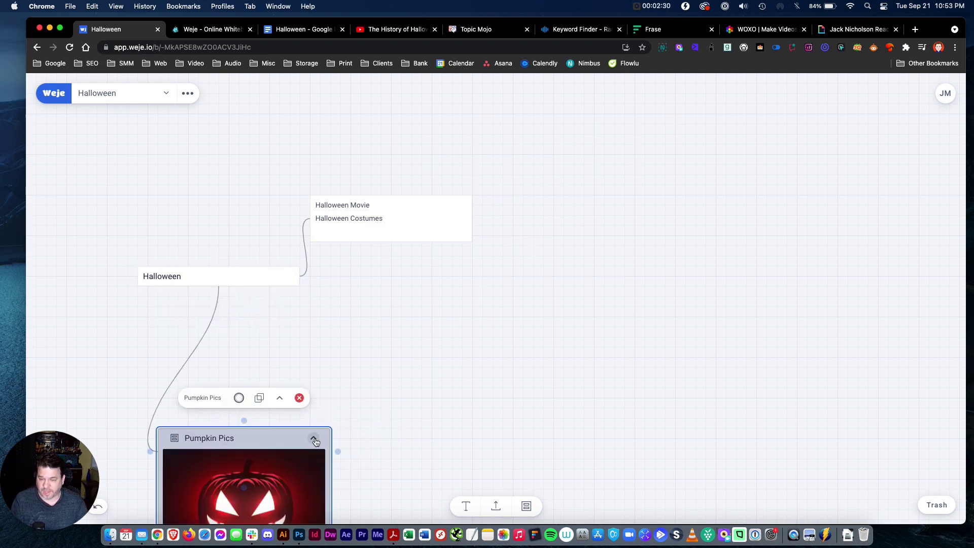
{"action": "left_click", "coordinate": [314, 440]}
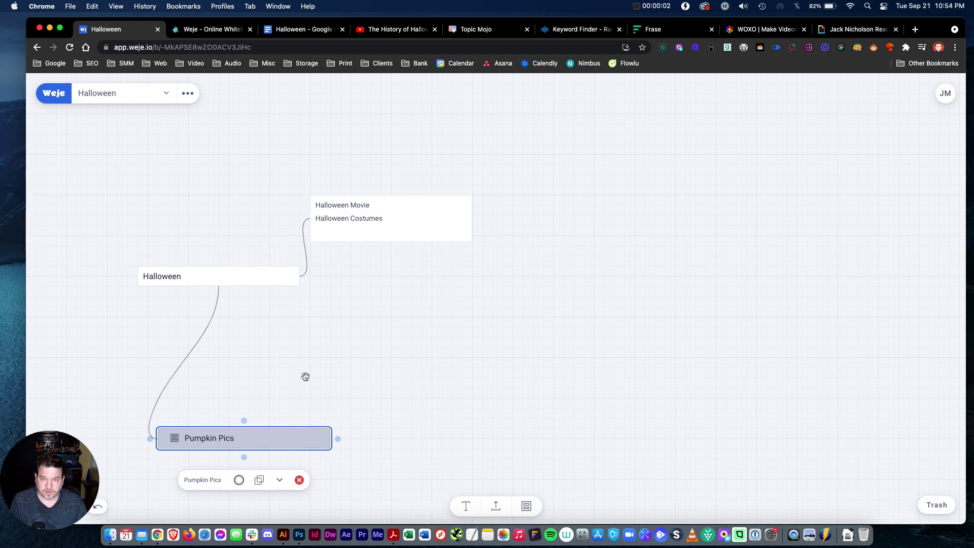
Paste the Halloween Google Doc's URL onto the board as an embedded card, placed up and right.
{"action": "left_click", "coordinate": [302, 30]}
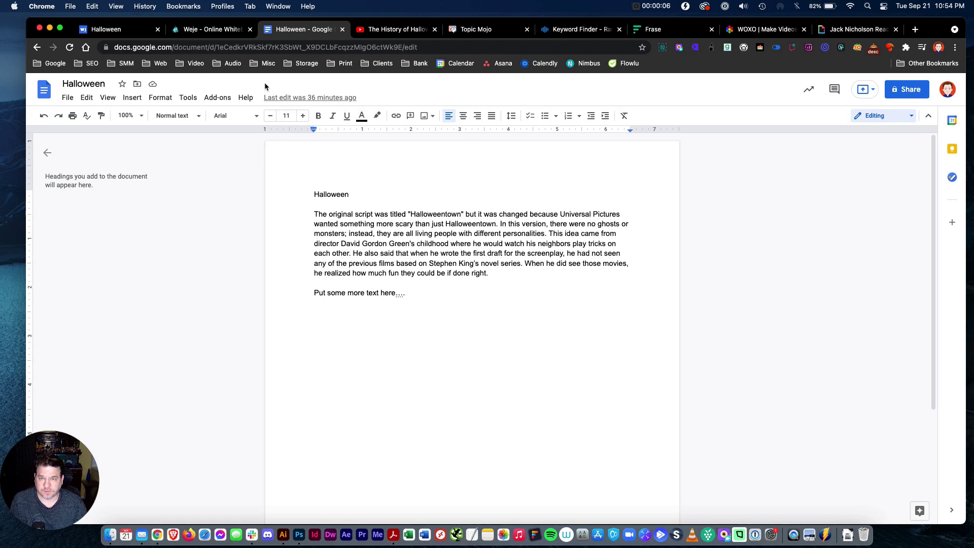
{"action": "left_click", "coordinate": [286, 48]}
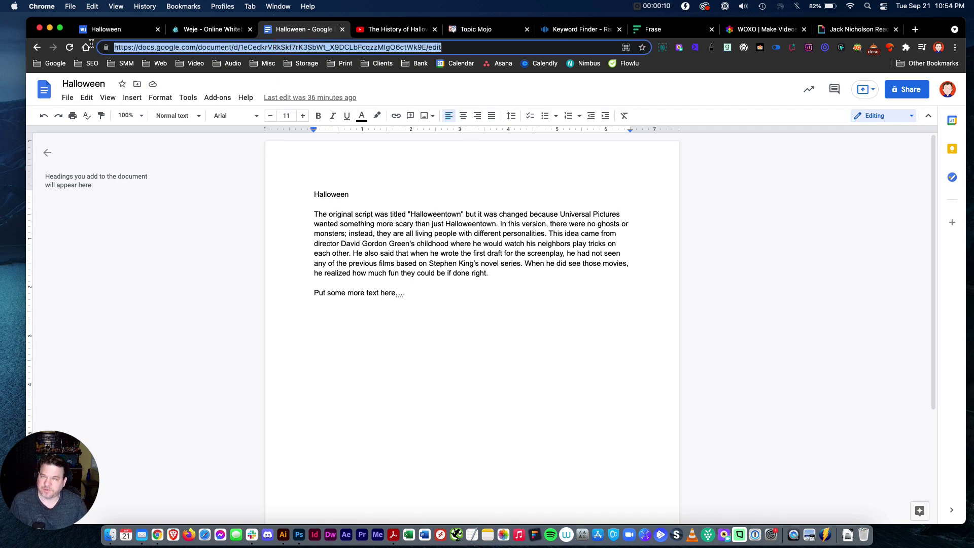
{"action": "left_click", "coordinate": [102, 29]}
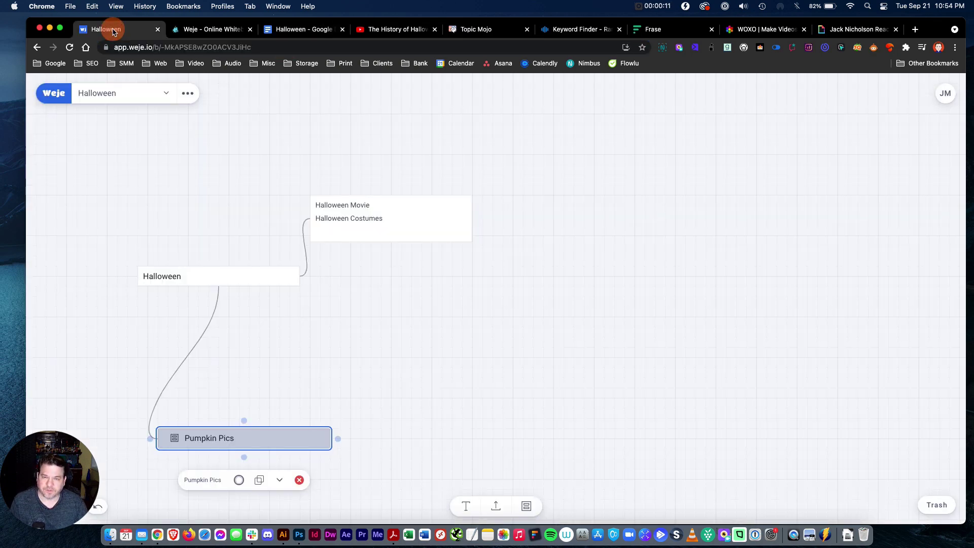
{"action": "left_click", "coordinate": [518, 214]}
{"action": "key", "text": "super+v"}
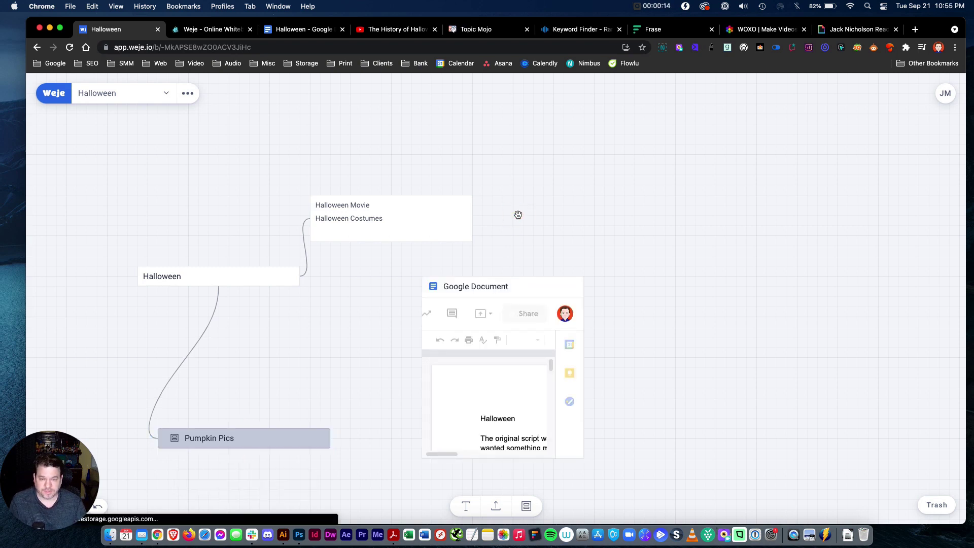
{"action": "left_click_drag", "start_coordinate": [527, 286], "coordinate": [586, 125]}
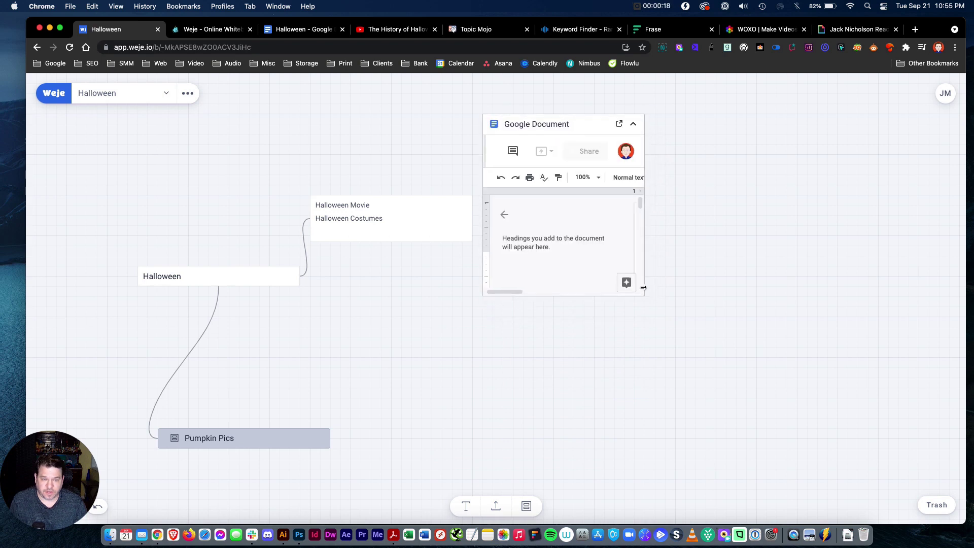
Enlarge the Google Document card and delete the trailing dots after its last sentence.
{"action": "left_click_drag", "start_coordinate": [641, 285], "coordinate": [957, 522]}
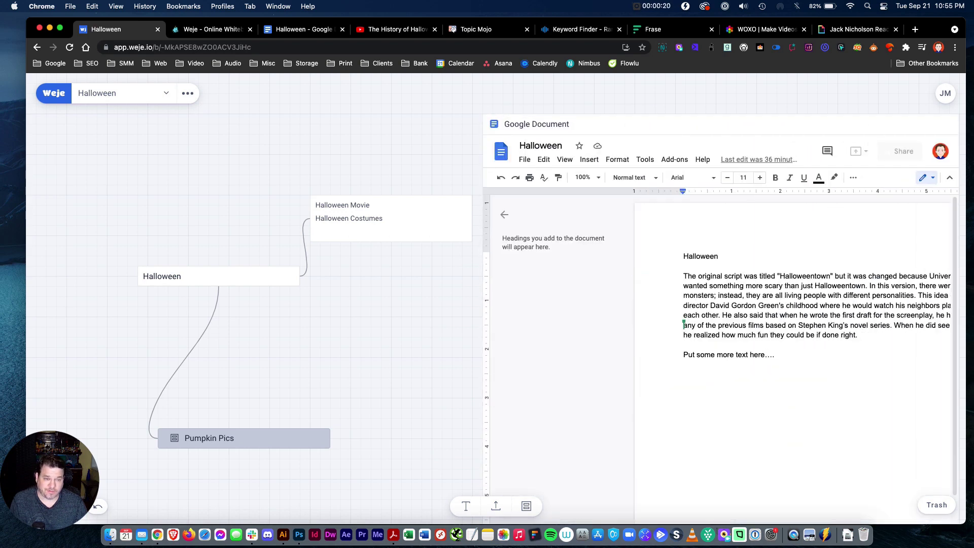
{"action": "left_click", "coordinate": [766, 352]}
{"action": "key", "text": "BackSpace"}
{"action": "key", "text": "BackSpace"}
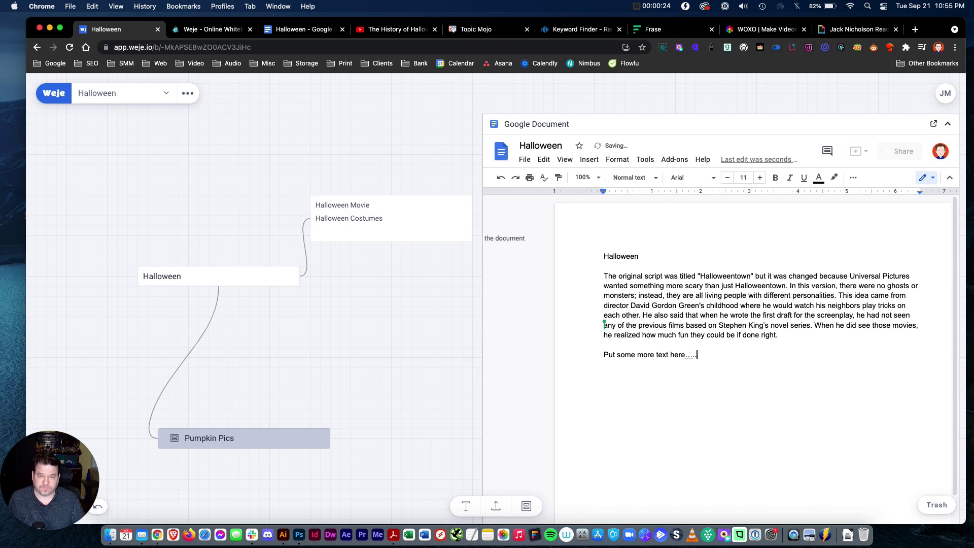
{"action": "scroll", "coordinate": [786, 372], "scroll_direction": "down", "scroll_amount": 3}
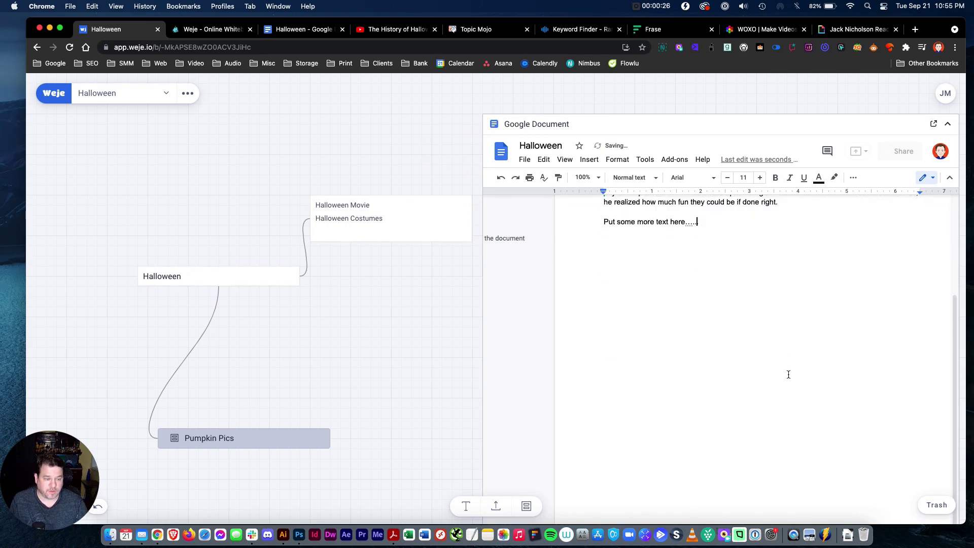
{"action": "scroll", "coordinate": [776, 284], "scroll_direction": "up", "scroll_amount": 3}
{"action": "mouse_move", "coordinate": [765, 120]}
{"action": "left_mouse_down"}
{"action": "mouse_move", "coordinate": [663, 113]}
{"action": "mouse_move", "coordinate": [753, 128]}
{"action": "left_mouse_up"}
Shrink the Google Document card back down, resetting the page zoom to 100%.
{"action": "key", "text": "super+minus"}
{"action": "key", "text": "super+minus"}
{"action": "key", "text": "super+minus"}
{"action": "key", "text": "super+minus"}
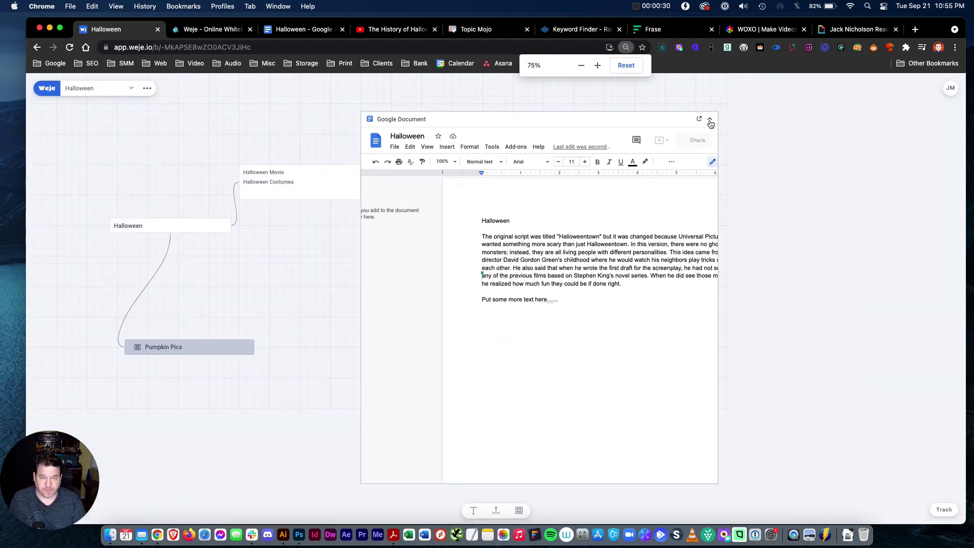
{"action": "key", "text": "super+minus"}
{"action": "key", "text": "super+equal"}
{"action": "key", "text": "super+equal"}
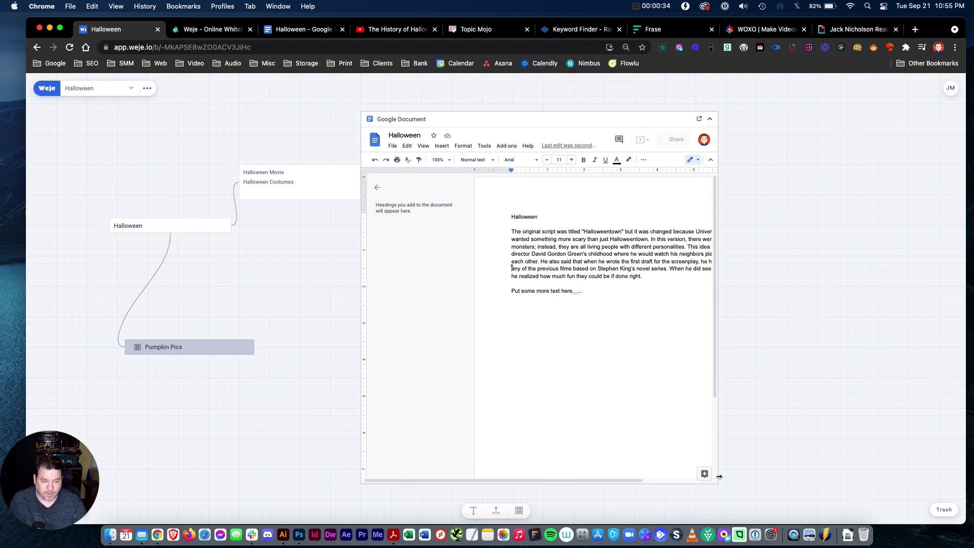
{"action": "left_click_drag", "start_coordinate": [716, 482], "coordinate": [447, 346]}
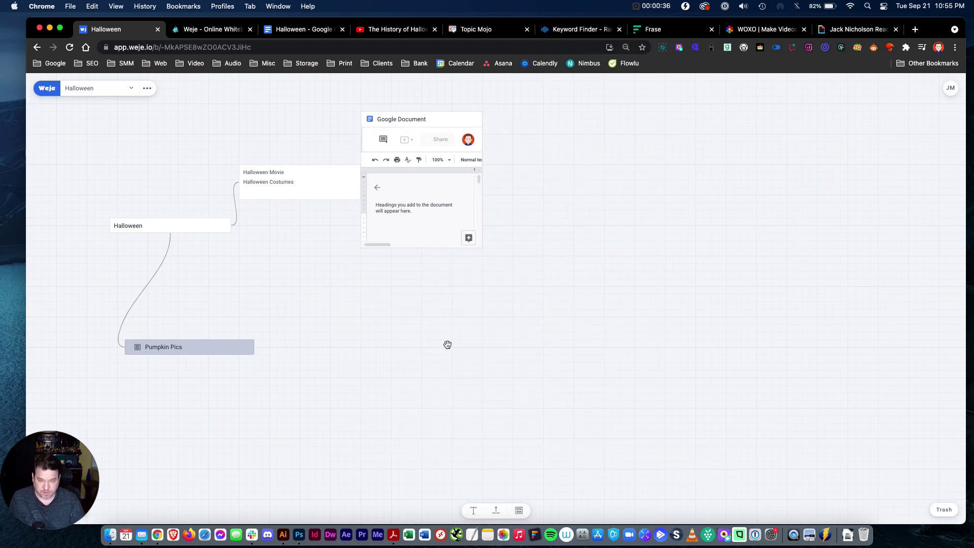
{"action": "key", "text": "super+0"}
Collapse the Google Document card, place it above Halloween Movie, and connect them.
{"action": "left_click_drag", "start_coordinate": [570, 135], "coordinate": [629, 157]}
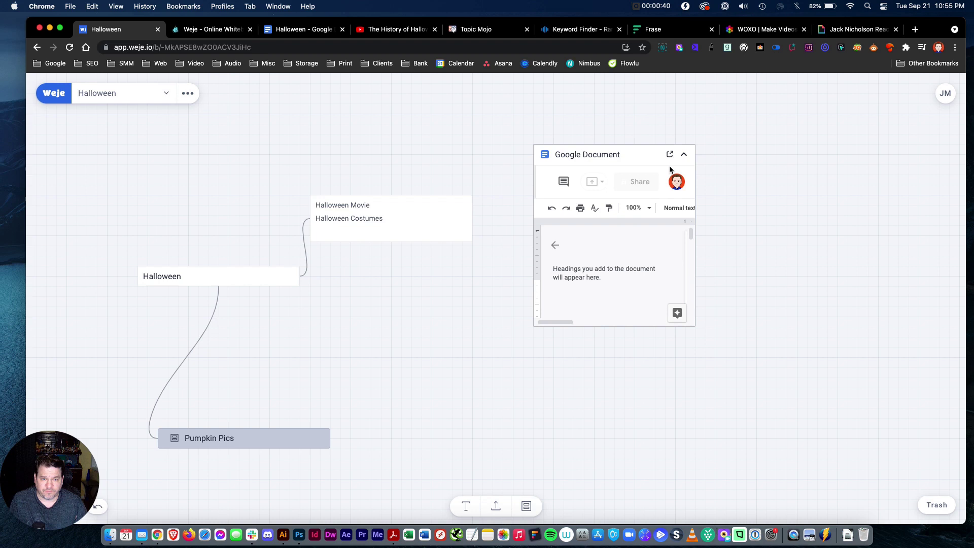
{"action": "left_click", "coordinate": [683, 155]}
{"action": "left_click", "coordinate": [684, 157]}
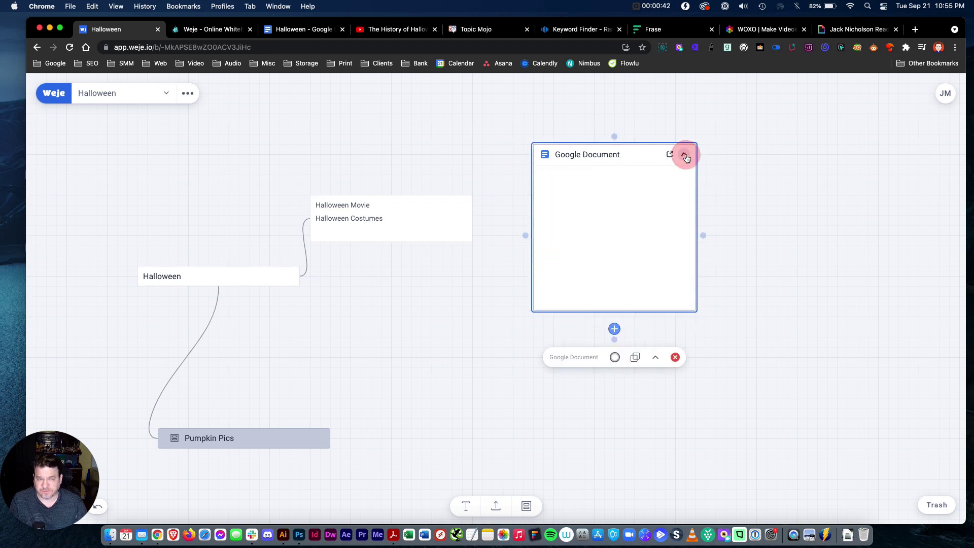
{"action": "left_click", "coordinate": [685, 157]}
{"action": "left_click_drag", "start_coordinate": [637, 151], "coordinate": [443, 131]}
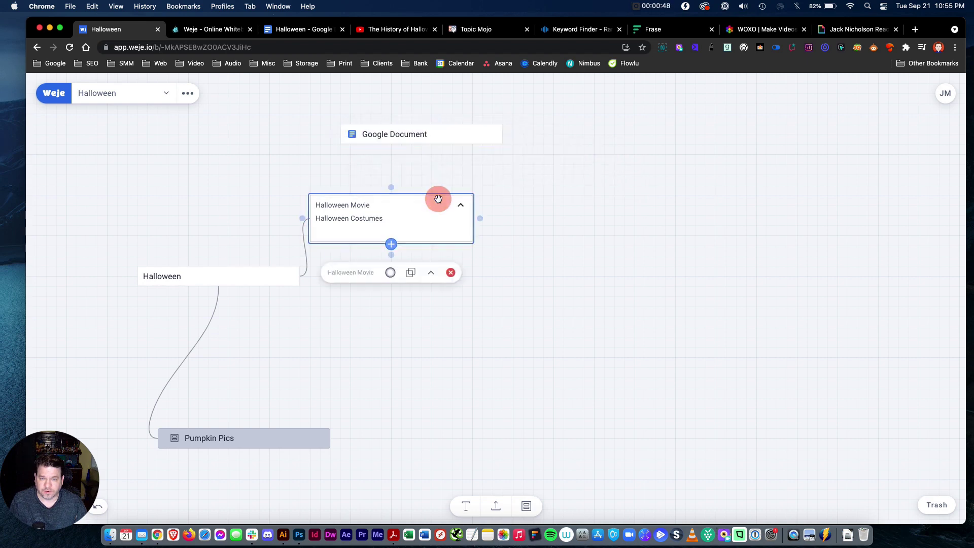
{"action": "left_click_drag", "start_coordinate": [438, 198], "coordinate": [473, 155]}
Copy the web address of The History of Halloween YouTube video and return to the board.
{"action": "left_click", "coordinate": [408, 28]}
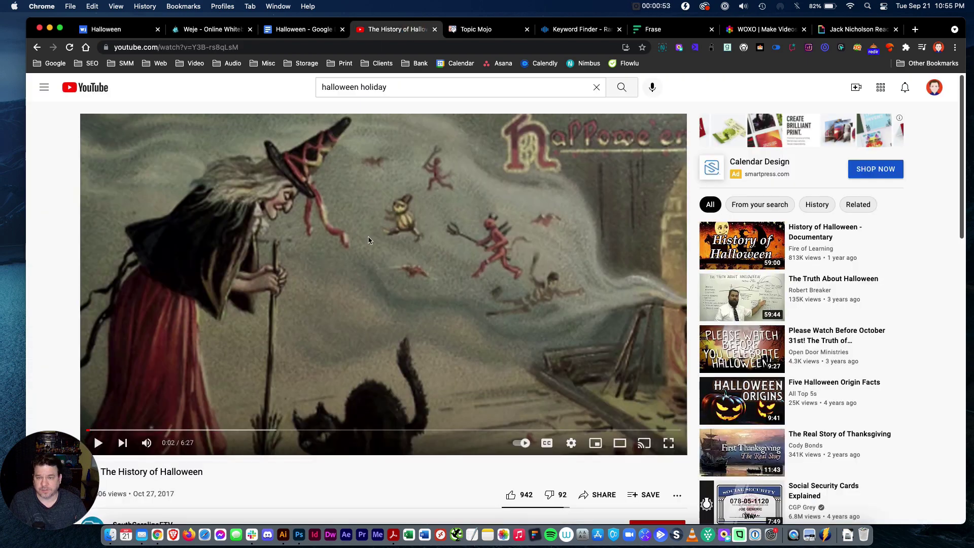
{"action": "left_click", "coordinate": [252, 48]}
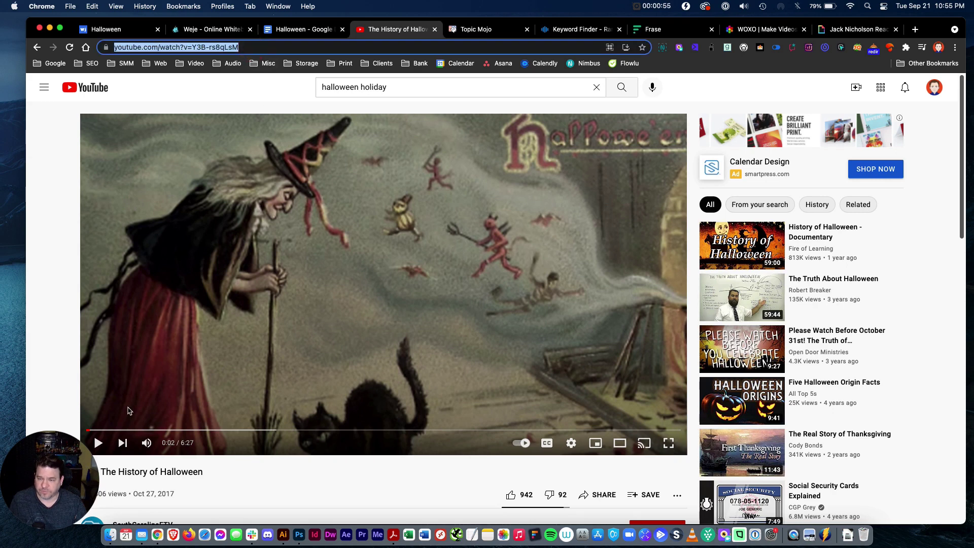
{"action": "left_click", "coordinate": [98, 443]}
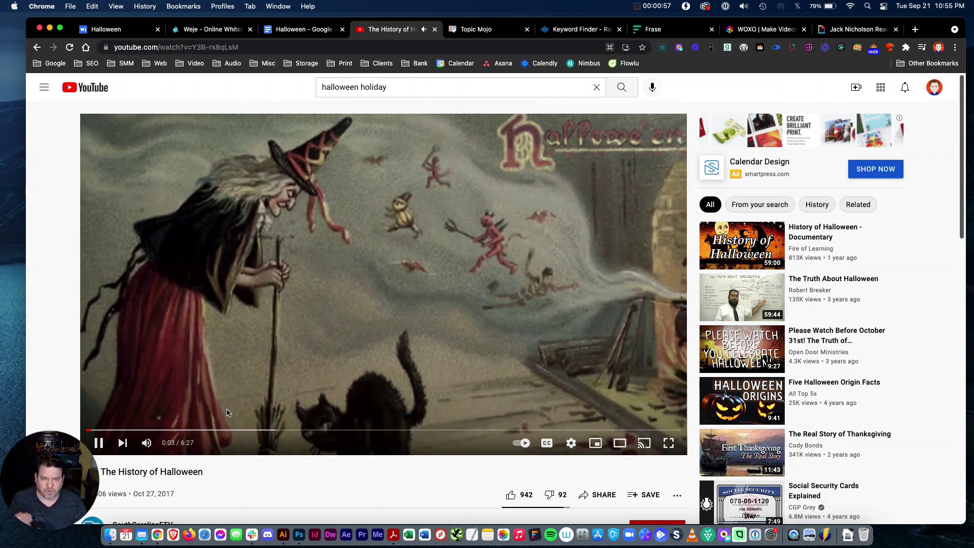
{"action": "left_click", "coordinate": [227, 412]}
{"action": "left_click", "coordinate": [254, 47]}
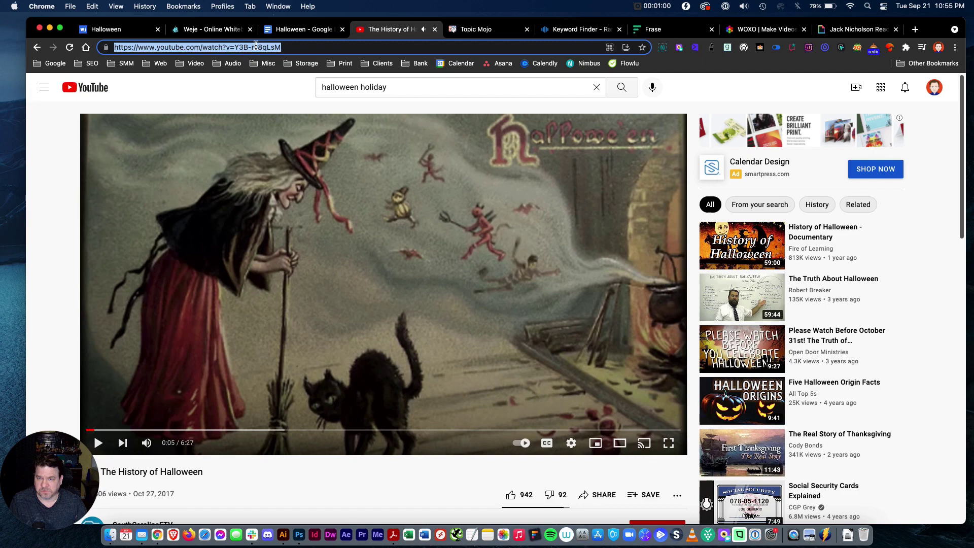
{"action": "left_click", "coordinate": [136, 29]}
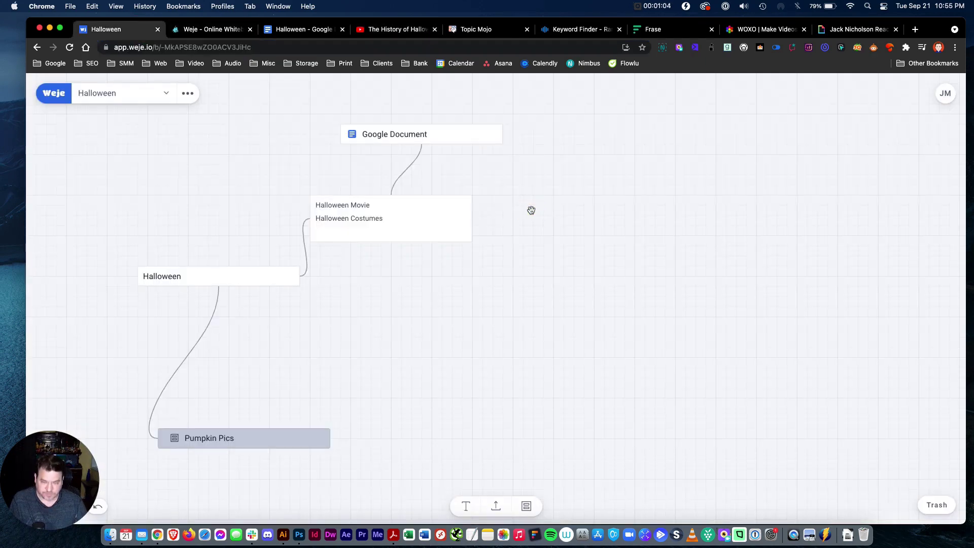
Embed The History of Halloween video at top right, collapse it, and connect Google Document to it.
{"action": "key", "text": "super+v"}
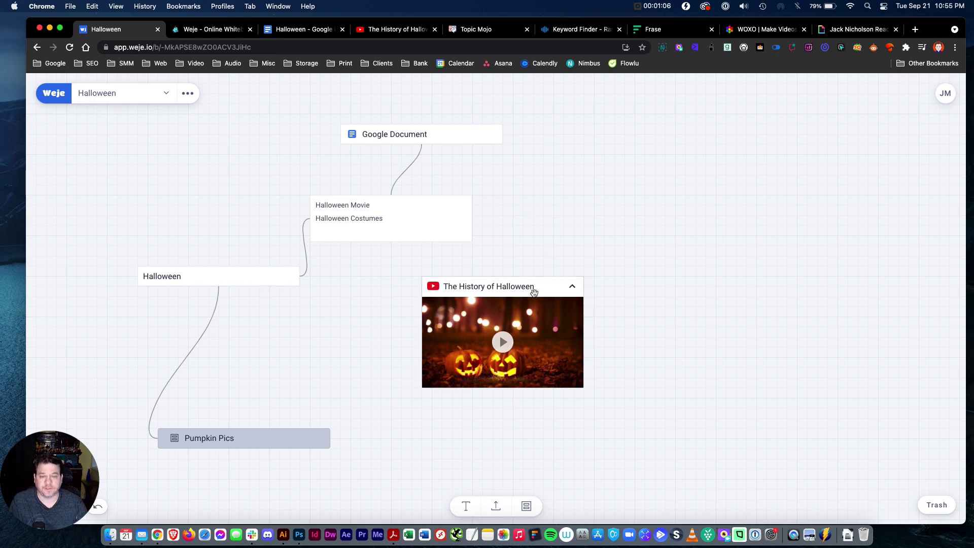
{"action": "left_click_drag", "start_coordinate": [542, 290], "coordinate": [634, 107]}
{"action": "left_click", "coordinate": [595, 160]}
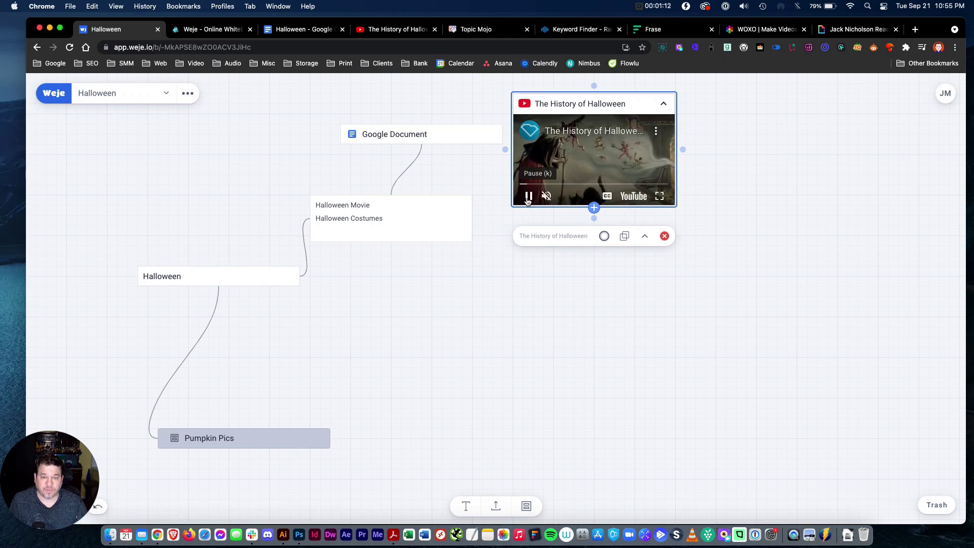
{"action": "left_click", "coordinate": [634, 153]}
{"action": "left_click", "coordinate": [664, 106]}
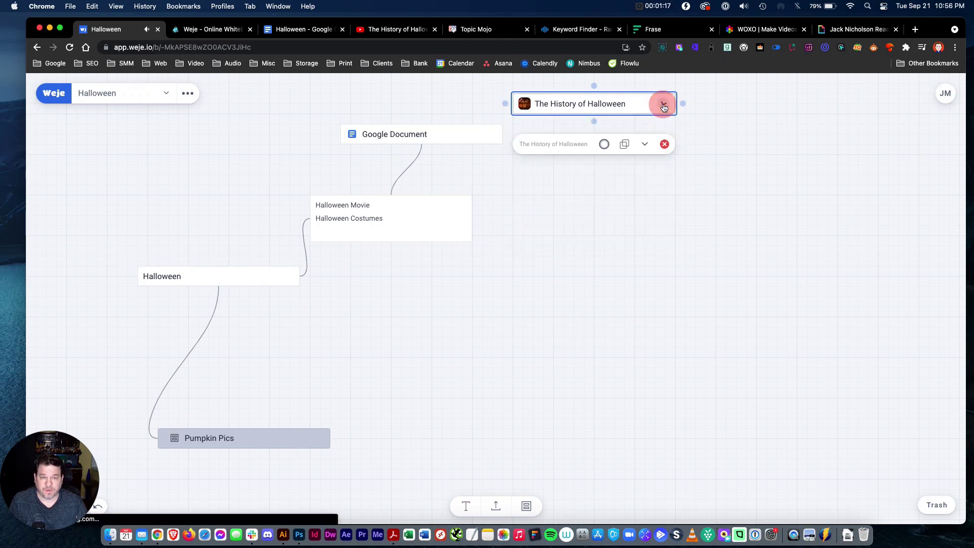
{"action": "left_click", "coordinate": [453, 129]}
{"action": "left_click_drag", "start_coordinate": [421, 116], "coordinate": [516, 103]}
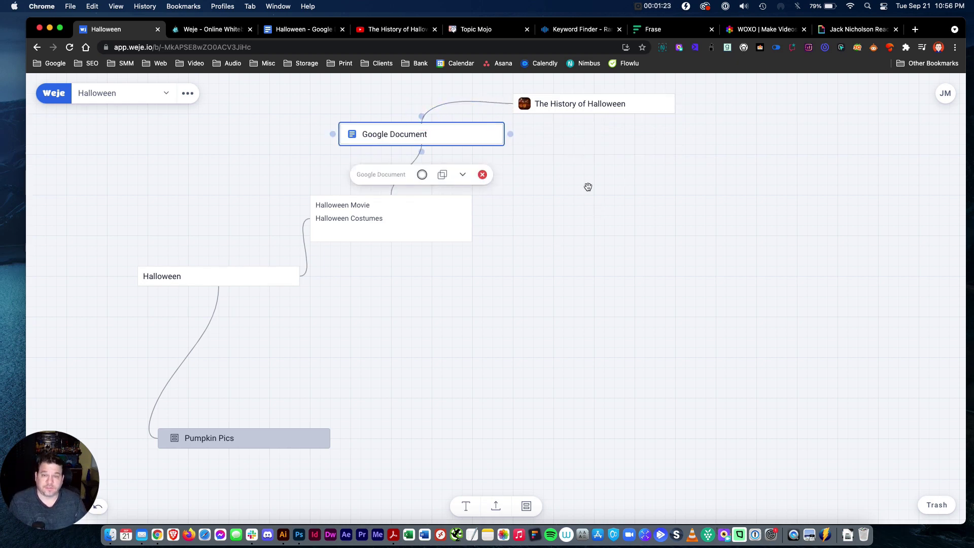
Scroll the Topic Mojo halloween research page down to its Videos results.
{"action": "left_click", "coordinate": [485, 33]}
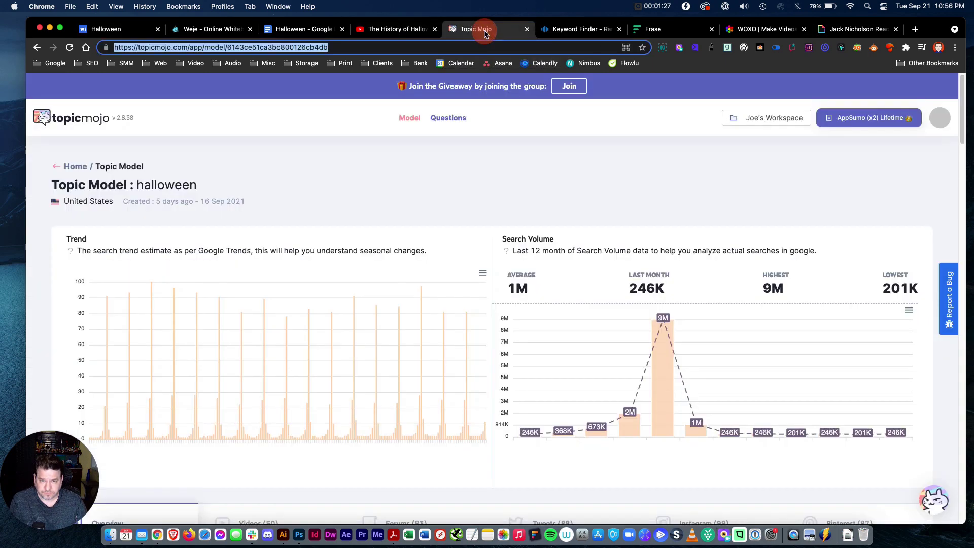
{"action": "scroll", "coordinate": [443, 205], "scroll_direction": "down", "scroll_amount": 3}
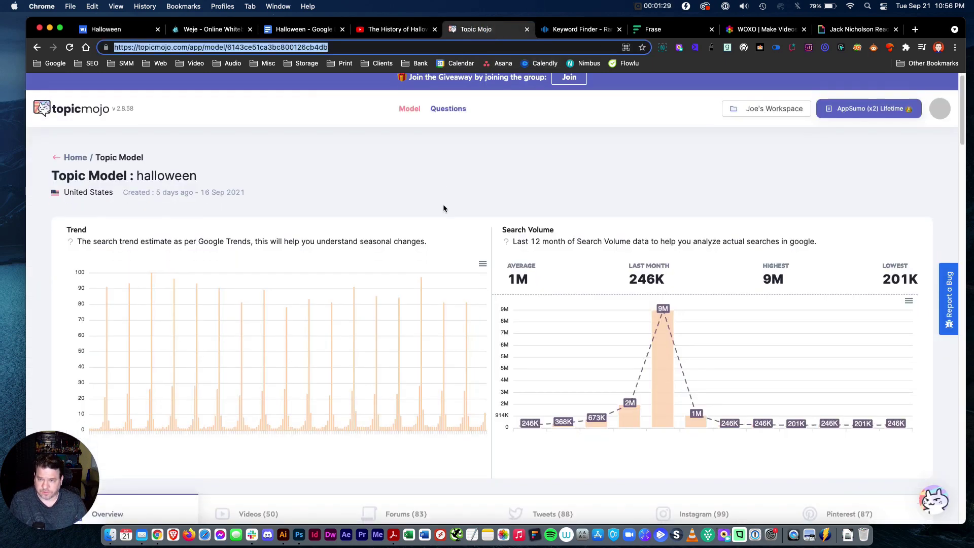
{"action": "scroll", "coordinate": [444, 205], "scroll_direction": "down", "scroll_amount": 10}
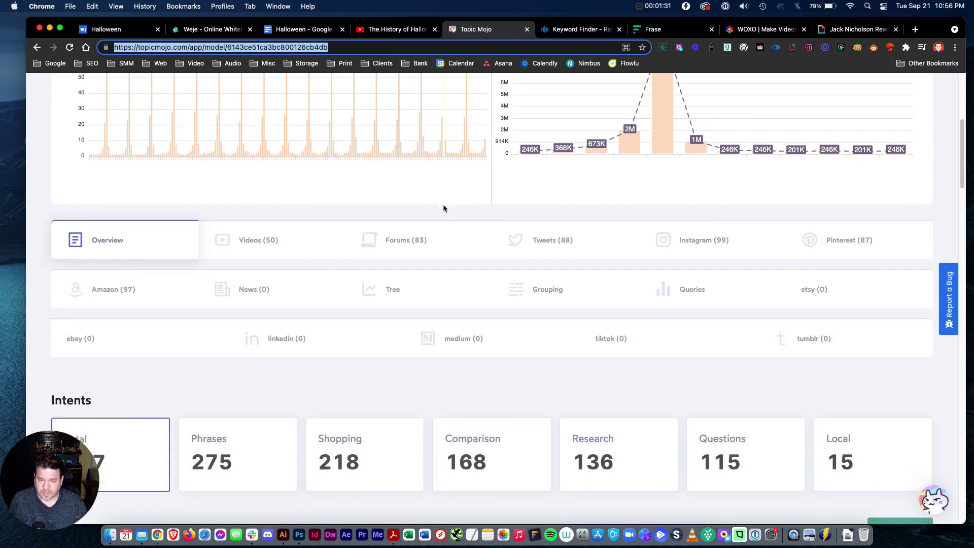
{"action": "scroll", "coordinate": [442, 208], "scroll_direction": "down", "scroll_amount": 2}
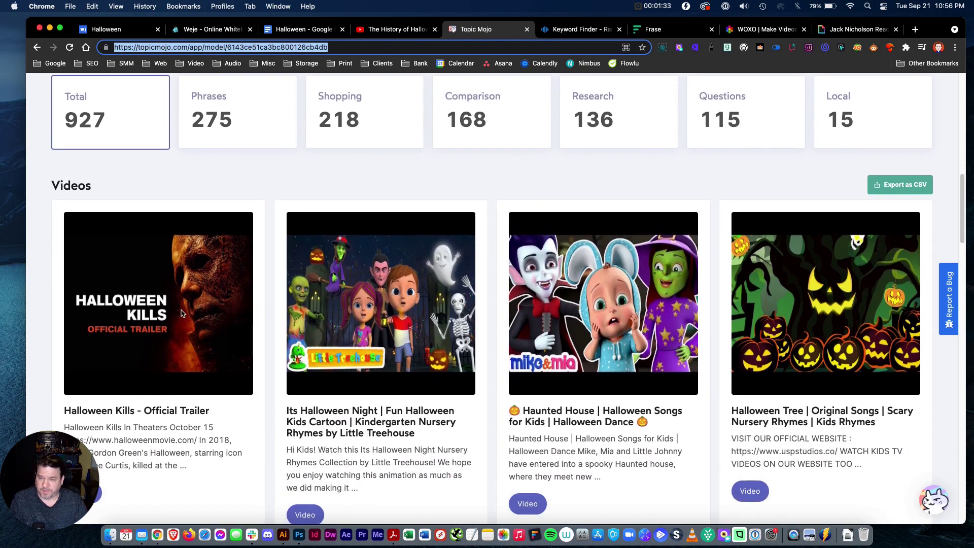
{"action": "left_click", "coordinate": [177, 310]}
{"action": "scroll", "coordinate": [180, 307], "scroll_direction": "down", "scroll_amount": 5}
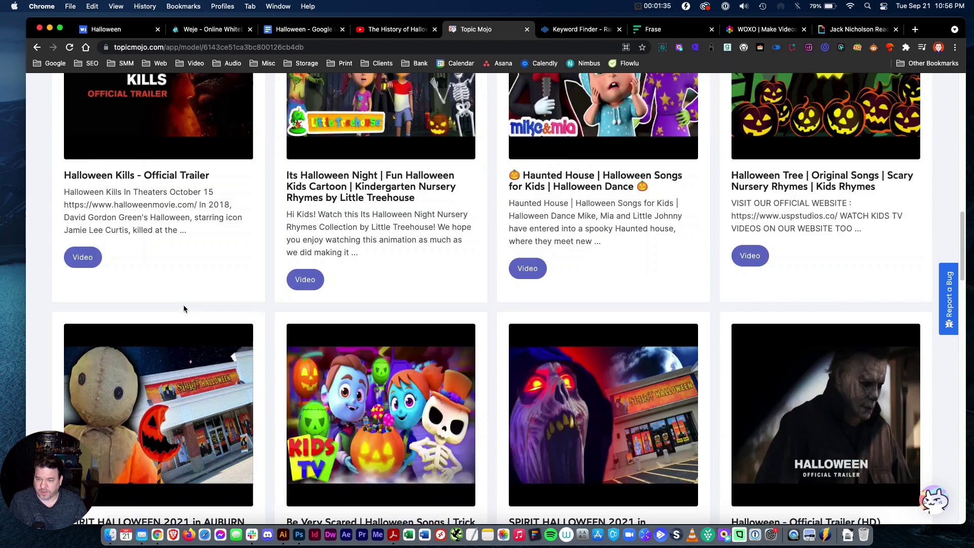
{"action": "scroll", "coordinate": [183, 306], "scroll_direction": "up", "scroll_amount": 2}
{"action": "scroll", "coordinate": [181, 308], "scroll_direction": "up", "scroll_amount": 2}
{"action": "scroll", "coordinate": [177, 305], "scroll_direction": "down", "scroll_amount": 5}
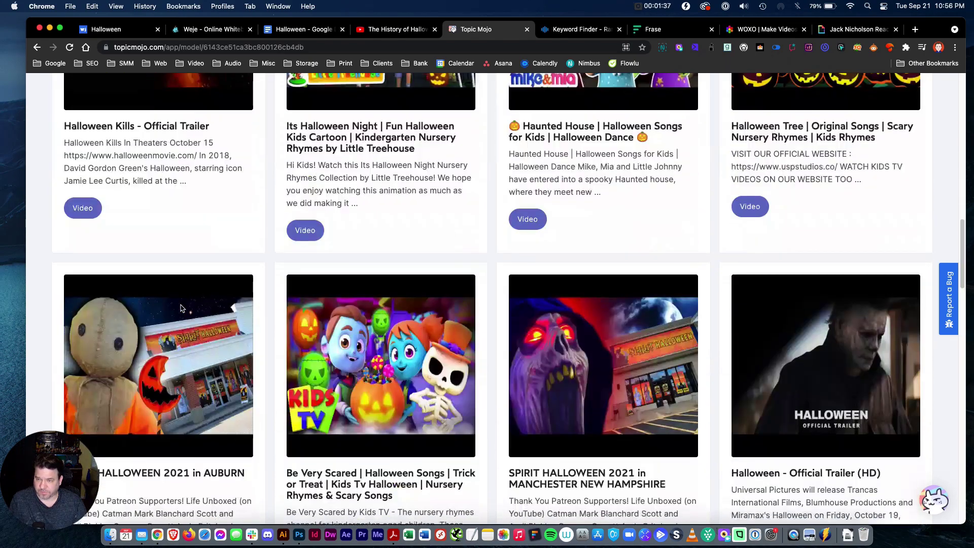
{"action": "scroll", "coordinate": [172, 300], "scroll_direction": "up", "scroll_amount": 3}
Show the share link for the Halloween Kills - Official Trailer video, then return to Weje.
{"action": "left_click", "coordinate": [88, 287]}
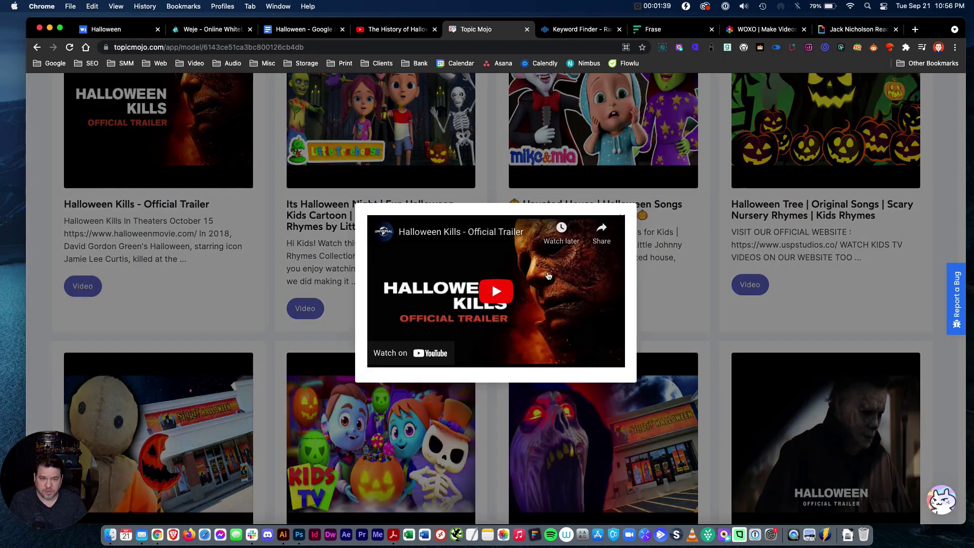
{"action": "left_click", "coordinate": [602, 232]}
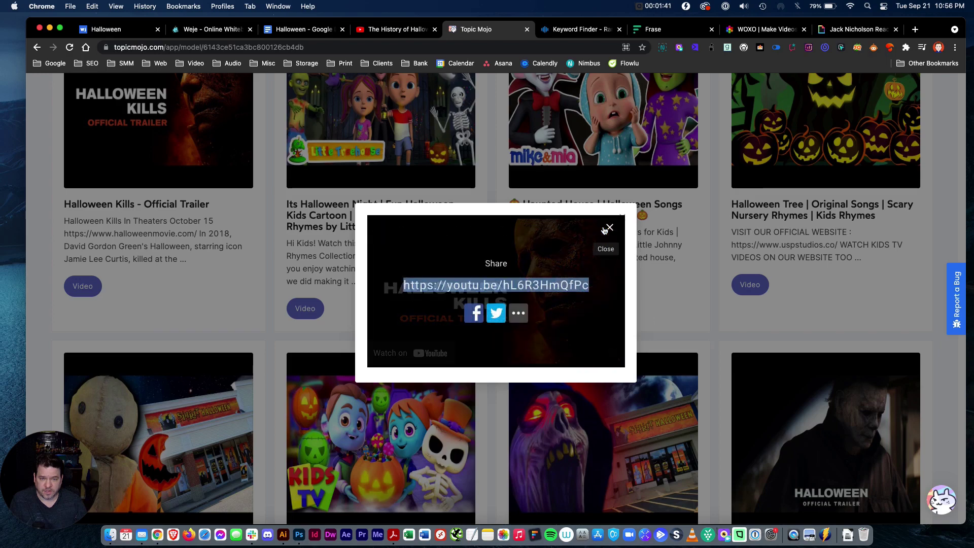
{"action": "left_click", "coordinate": [136, 30]}
Paste the Halloween Kills trailer link as a card beside The History of Halloween and collapse it.
{"action": "left_click", "coordinate": [483, 298]}
{"action": "key", "text": "super+v"}
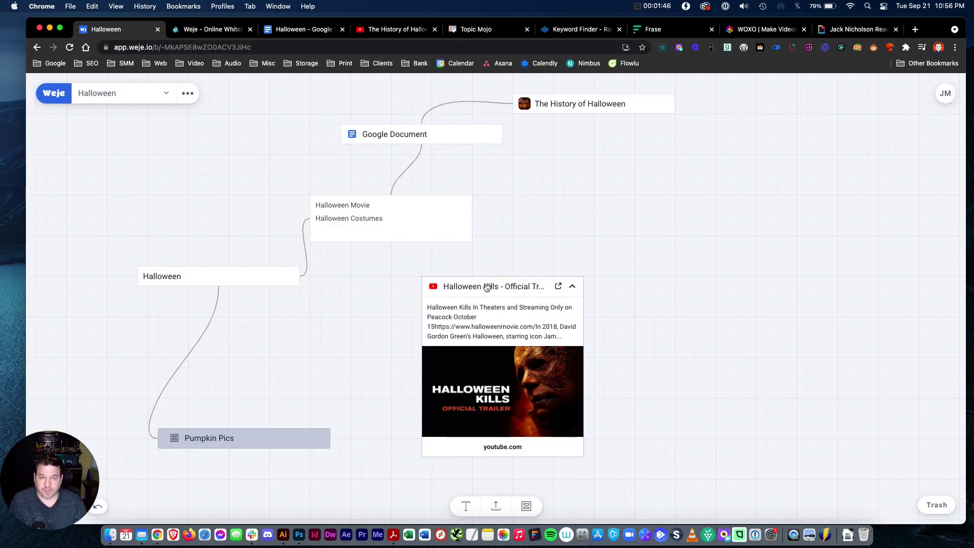
{"action": "left_click_drag", "start_coordinate": [479, 292], "coordinate": [570, 201]}
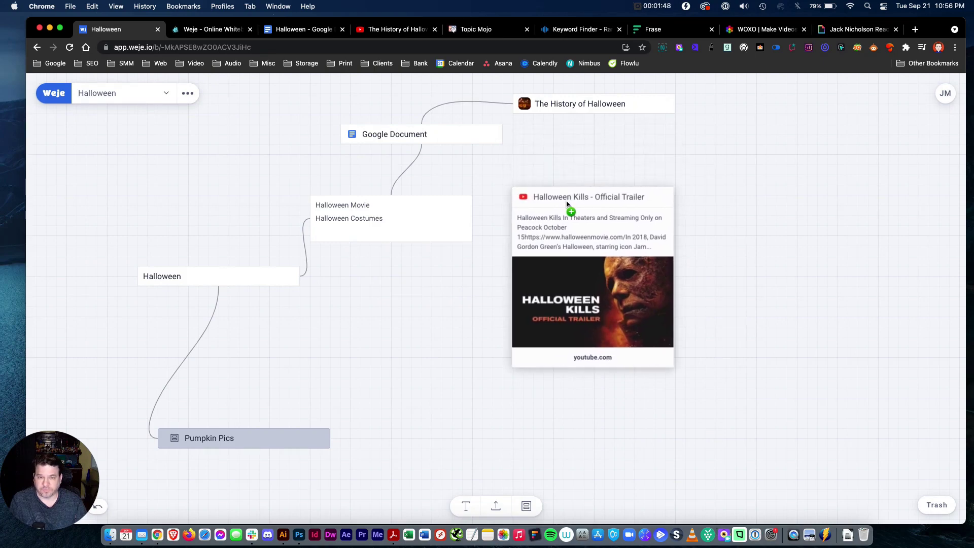
{"action": "left_click", "coordinate": [665, 196]}
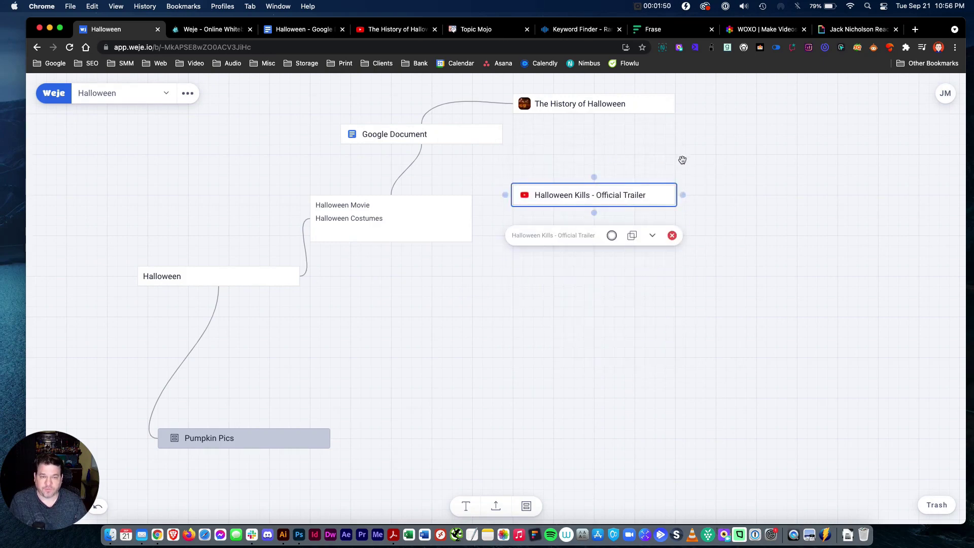
Add a new list card named 'Halloween Movies'.
{"action": "left_click", "coordinate": [527, 505]}
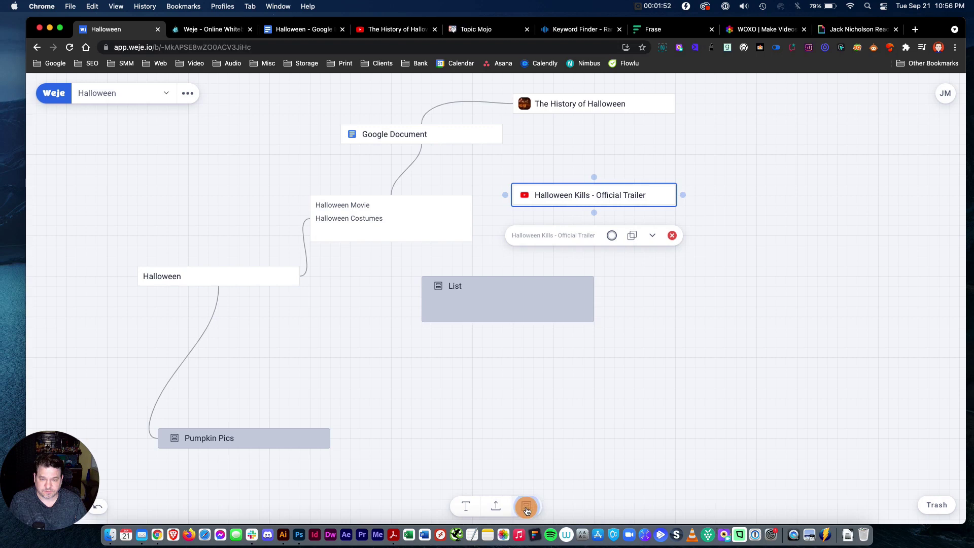
{"action": "left_click", "coordinate": [451, 284]}
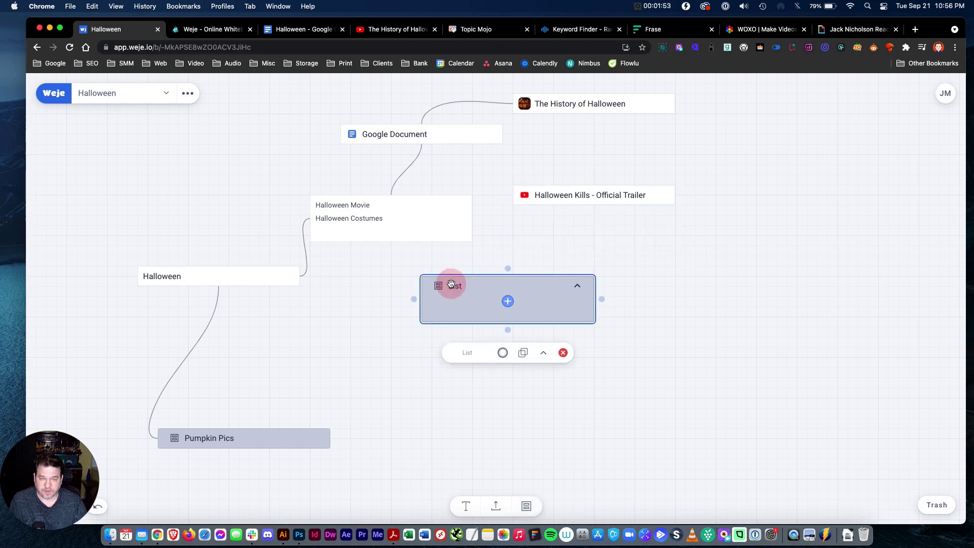
{"action": "left_click", "coordinate": [466, 354]}
{"action": "type", "text": "Halloween "}
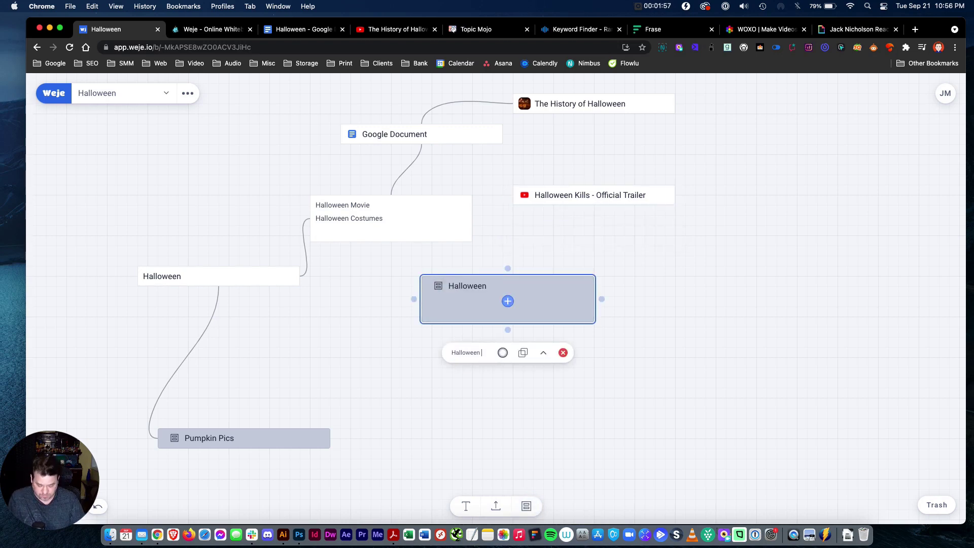
{"action": "type", "text": "Movies"}
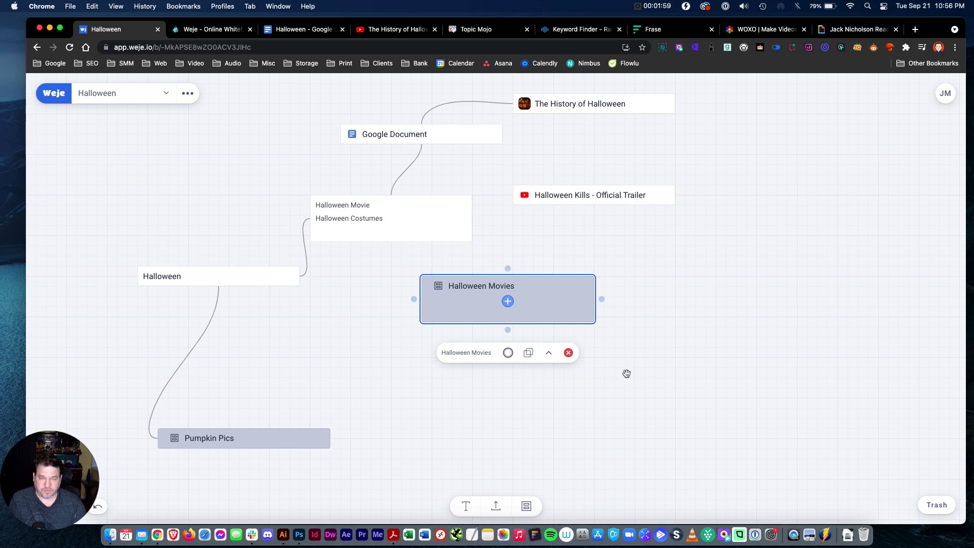
{"action": "left_click", "coordinate": [739, 305]}
Move the list top-right and put The History of Halloween and the Halloween Kills trailer into it.
{"action": "left_click_drag", "start_coordinate": [546, 287], "coordinate": [806, 117]}
{"action": "left_click_drag", "start_coordinate": [608, 105], "coordinate": [771, 142]}
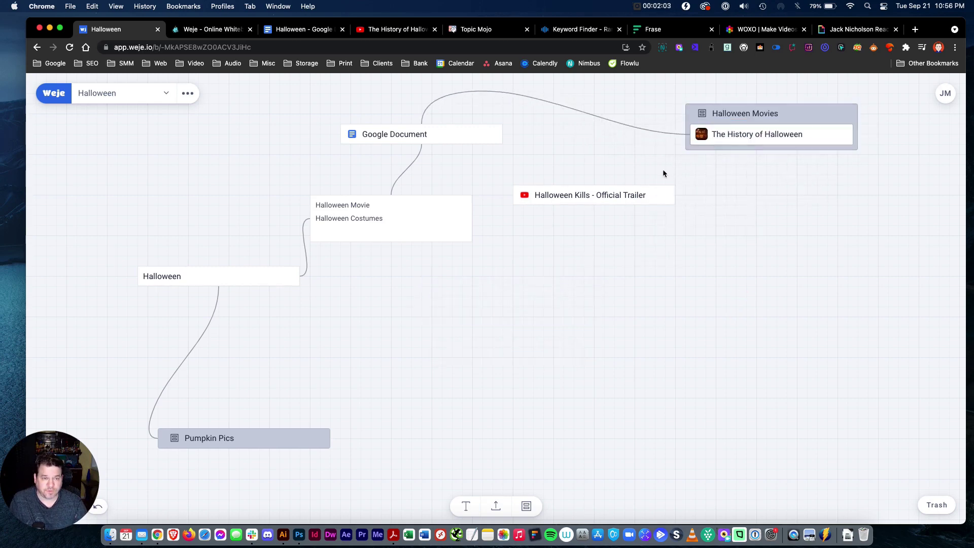
{"action": "left_click_drag", "start_coordinate": [614, 196], "coordinate": [795, 149]}
{"action": "left_click", "coordinate": [841, 116]}
{"action": "left_click", "coordinate": [840, 114]}
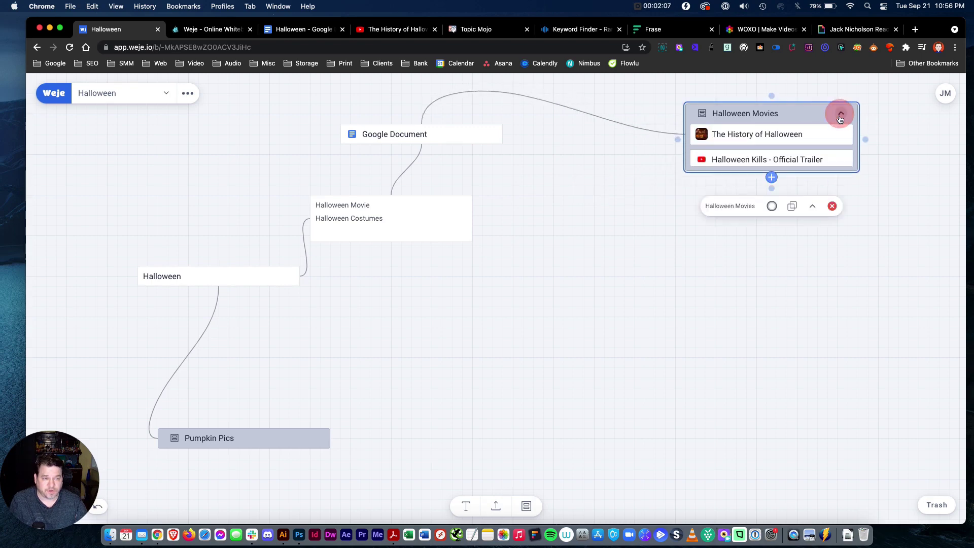
Preview The History of Halloween item, then move the list up beside the Google Document card.
{"action": "left_click", "coordinate": [841, 135]}
{"action": "left_click", "coordinate": [842, 135]}
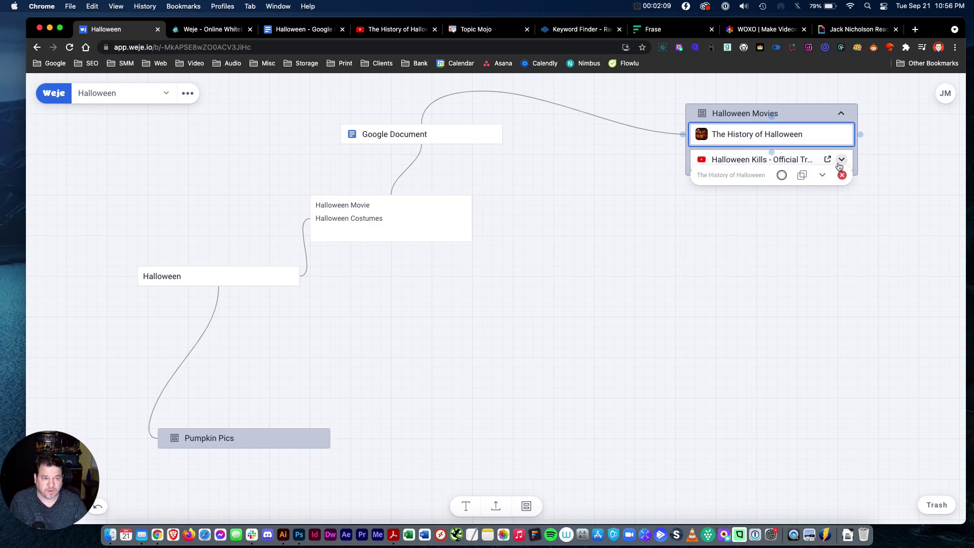
{"action": "left_click", "coordinate": [824, 175]}
{"action": "left_click", "coordinate": [834, 135]}
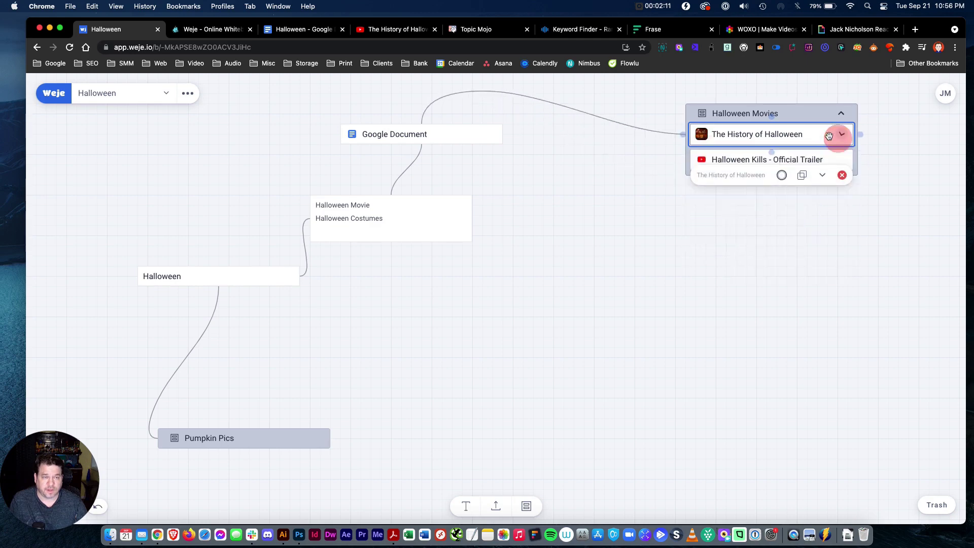
{"action": "left_click_drag", "start_coordinate": [808, 114], "coordinate": [642, 100]}
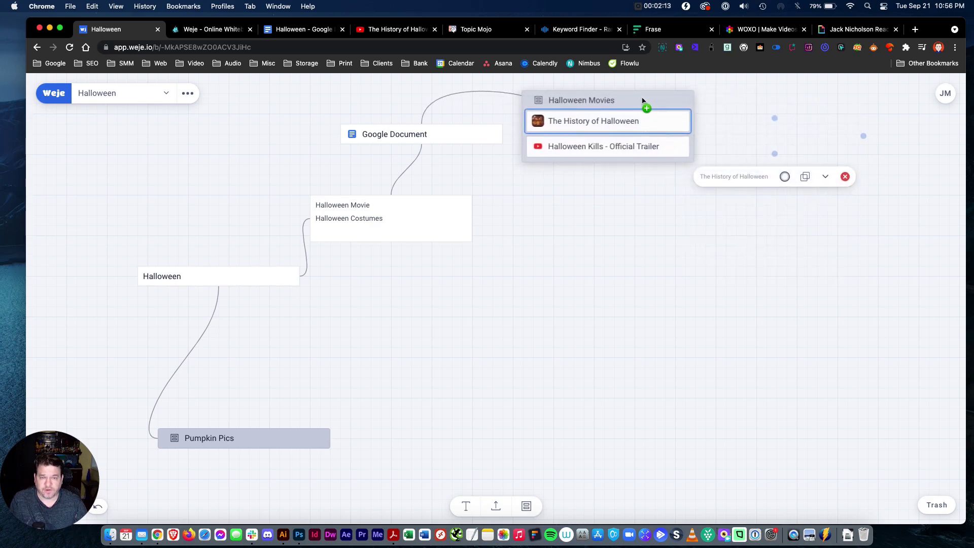
{"action": "left_click", "coordinate": [630, 198]}
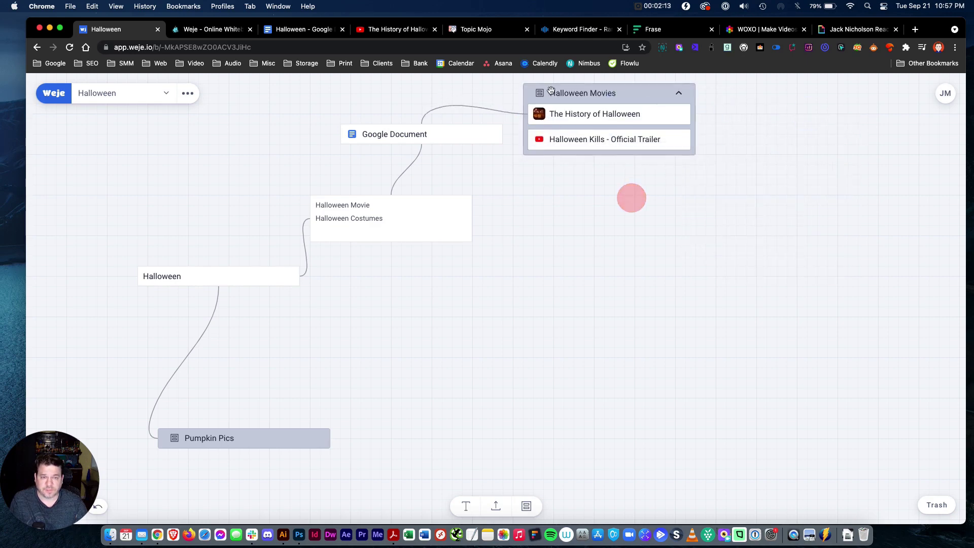
Copy the Overwatch Halloween Terror tweet URL from Topic Mojo and paste it onto the Weje board.
{"action": "left_click", "coordinate": [472, 29]}
{"action": "left_click", "coordinate": [609, 223]}
{"action": "scroll", "coordinate": [591, 296], "scroll_direction": "down", "scroll_amount": 15}
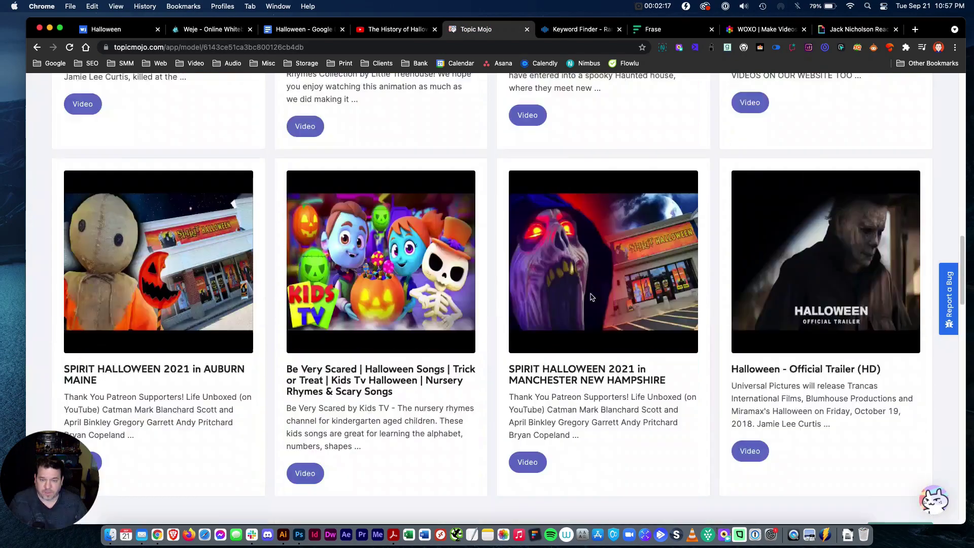
{"action": "scroll", "coordinate": [591, 297], "scroll_direction": "down", "scroll_amount": 2}
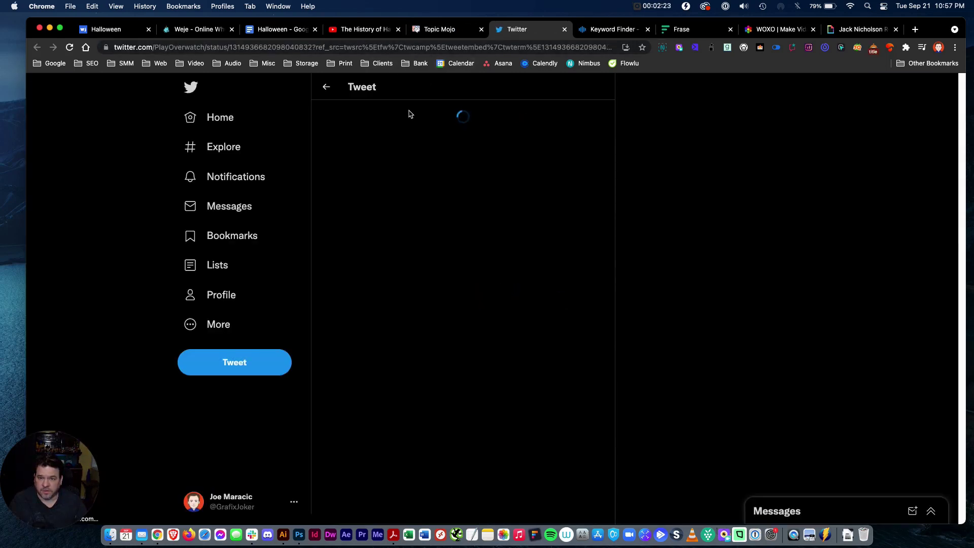
{"action": "left_click", "coordinate": [335, 47]}
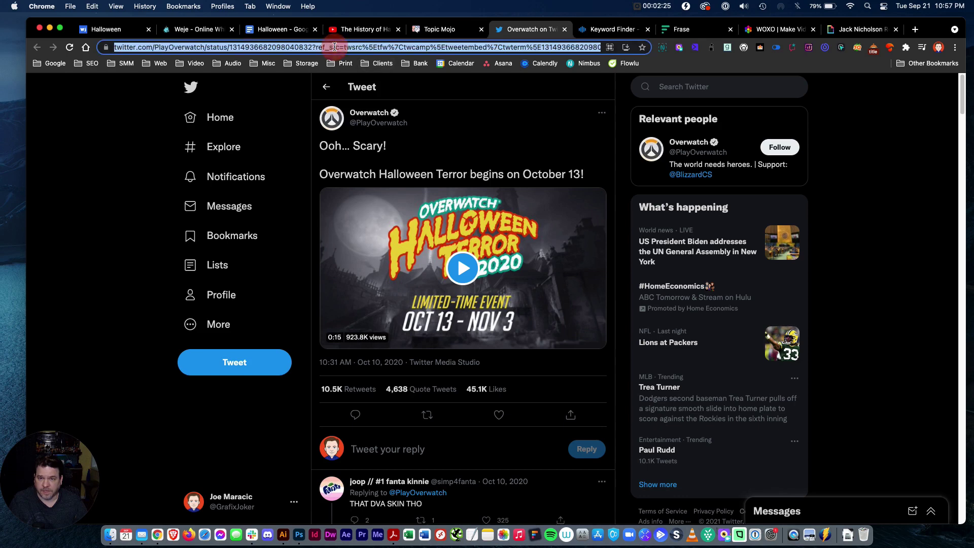
{"action": "left_click", "coordinate": [563, 29]}
{"action": "left_click", "coordinate": [106, 29]}
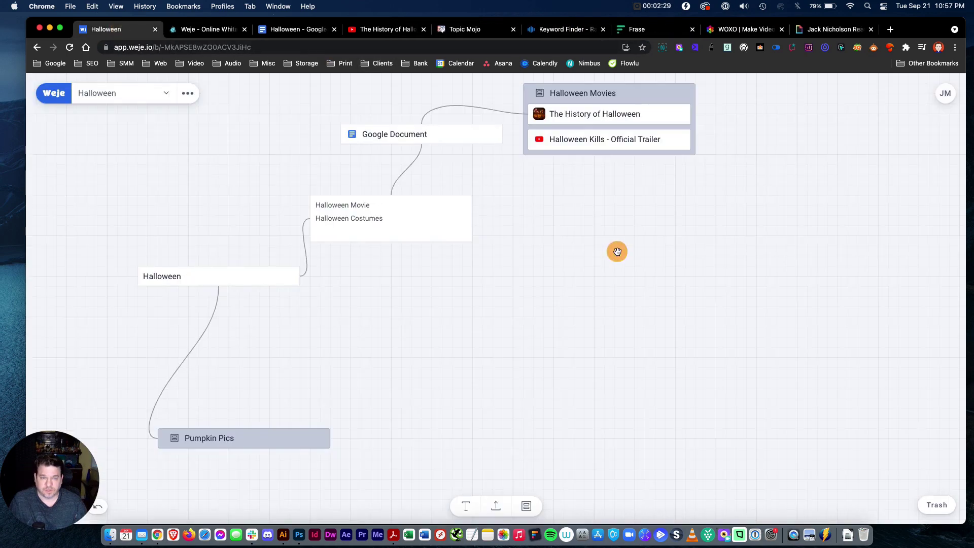
{"action": "key", "text": "super+v"}
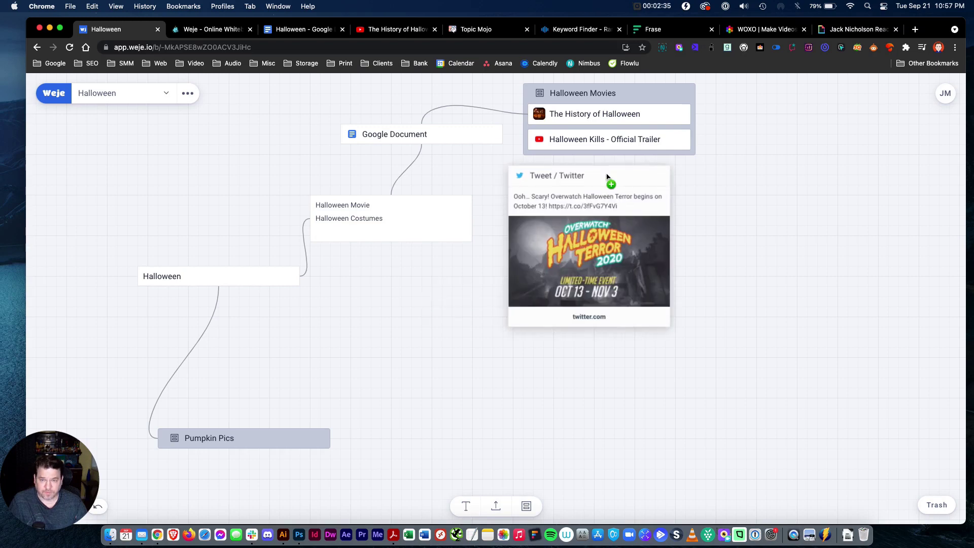
Connect the Halloween Movie card to the tweet card and collapse the tweet to its title.
{"action": "left_click", "coordinate": [445, 223]}
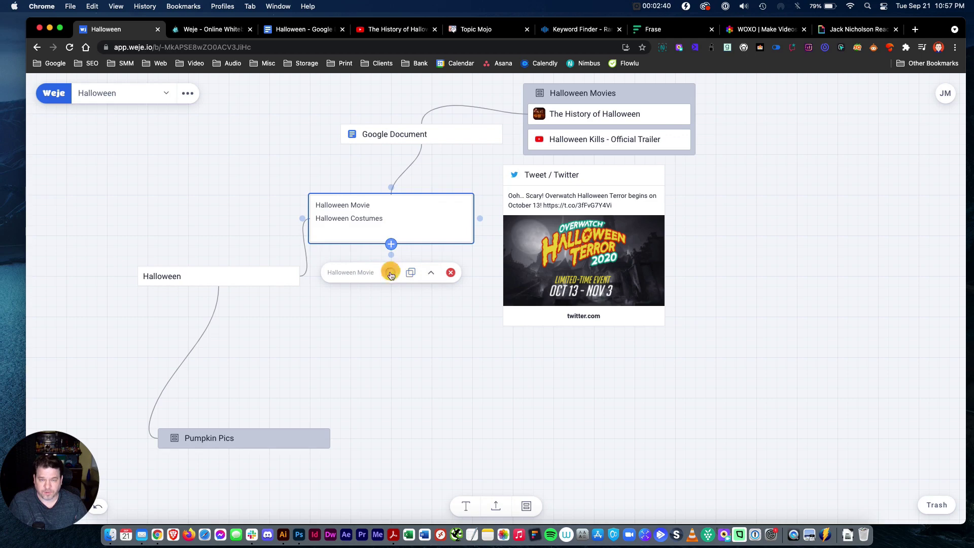
{"action": "left_click_drag", "start_coordinate": [391, 255], "coordinate": [511, 227]}
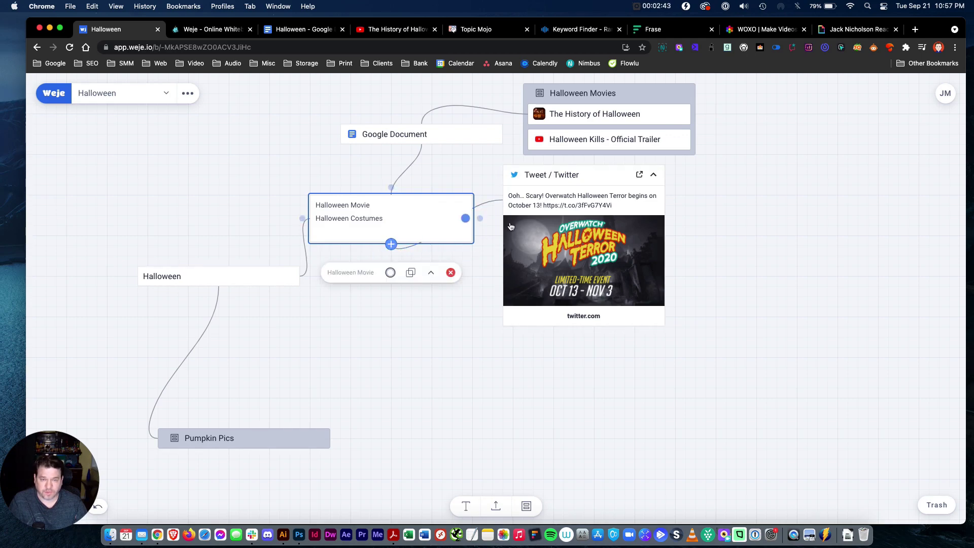
{"action": "left_click", "coordinate": [655, 177]}
Colour the Halloween Movie card red.
{"action": "left_click", "coordinate": [402, 224]}
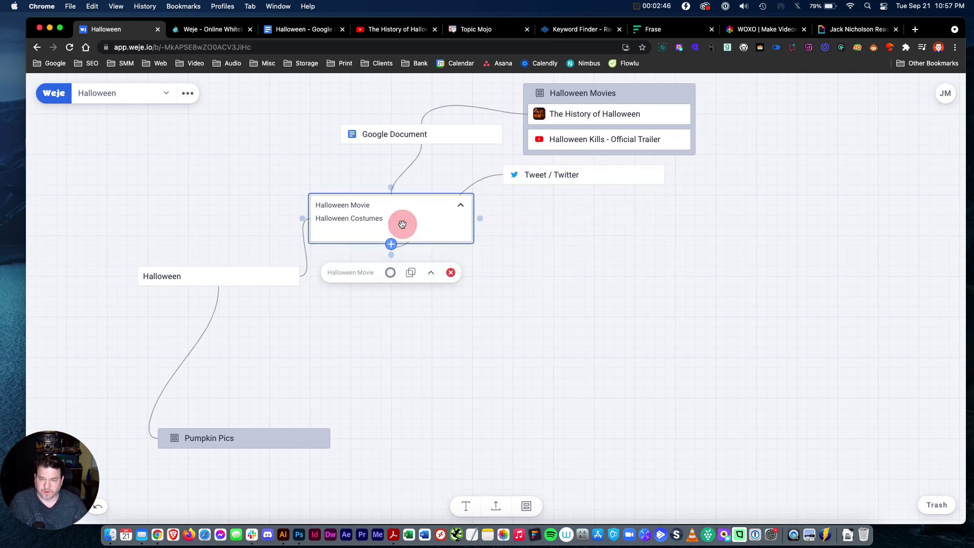
{"action": "left_click", "coordinate": [391, 275]}
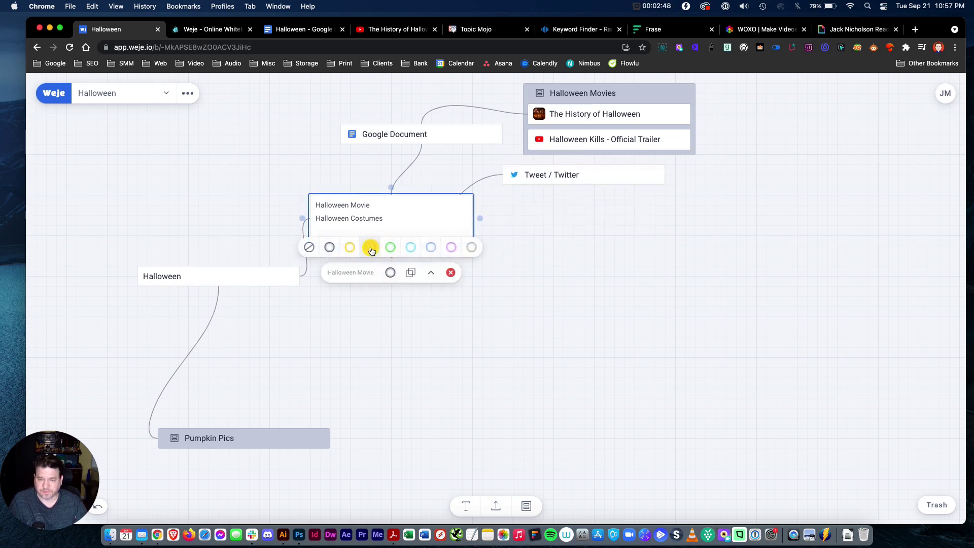
{"action": "left_click", "coordinate": [370, 248]}
{"action": "left_click", "coordinate": [395, 334]}
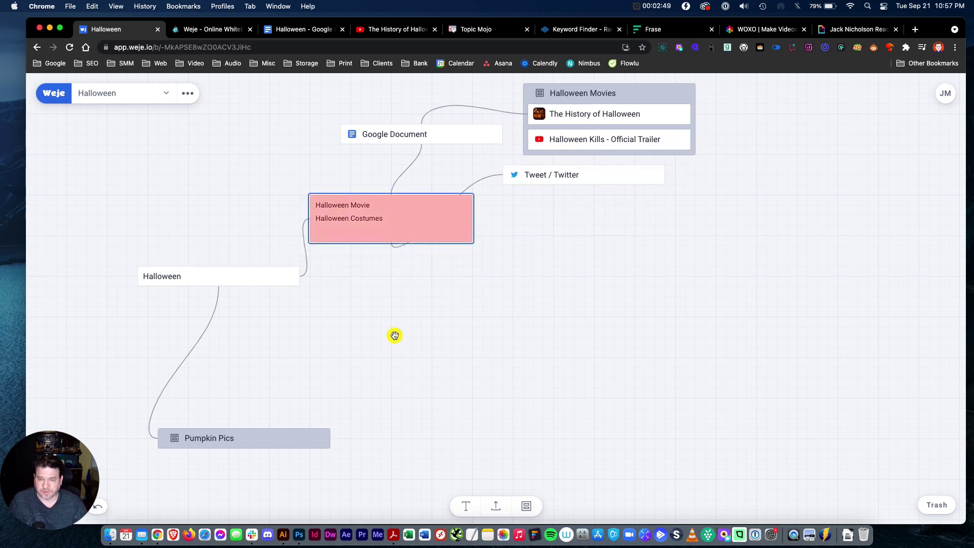
Paste the halloween costumes keyword row ($0.51, 90,500, 100) as a card below the red card.
{"action": "left_click", "coordinate": [487, 30]}
{"action": "scroll", "coordinate": [507, 355], "scroll_direction": "down", "scroll_amount": 15}
{"action": "left_click_drag", "start_coordinate": [60, 206], "coordinate": [434, 203]}
{"action": "key", "text": "super+c"}
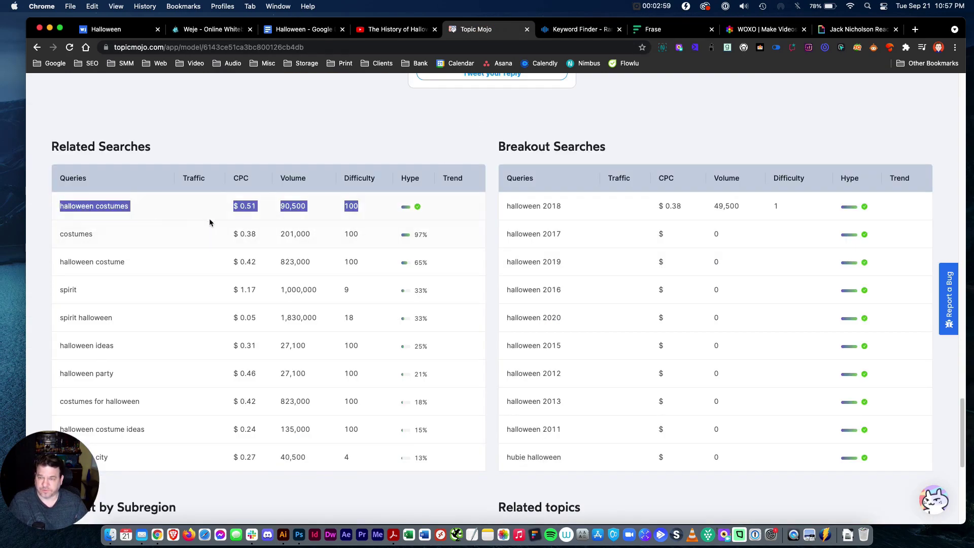
{"action": "left_click", "coordinate": [115, 36]}
{"action": "left_click", "coordinate": [382, 331]}
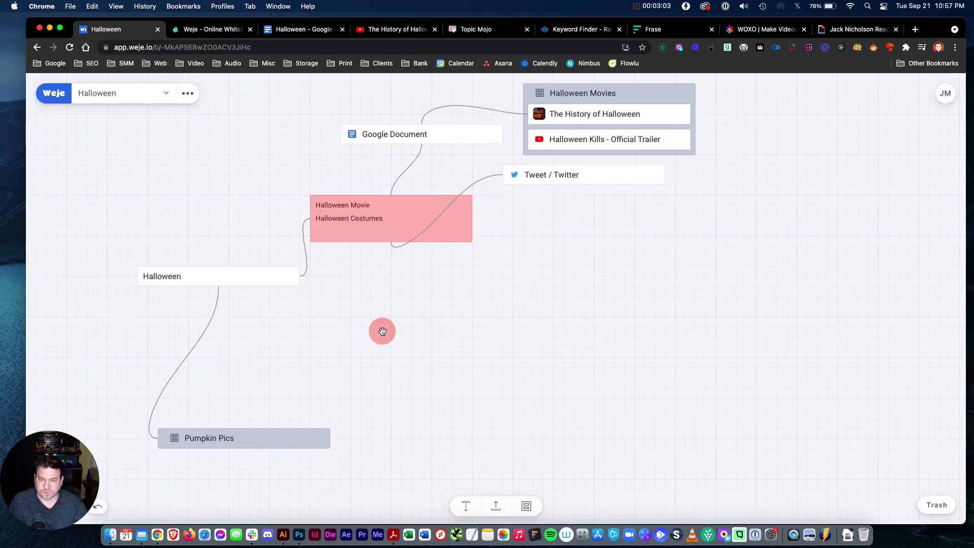
{"action": "key", "text": "super+v"}
{"action": "left_click", "coordinate": [394, 337]}
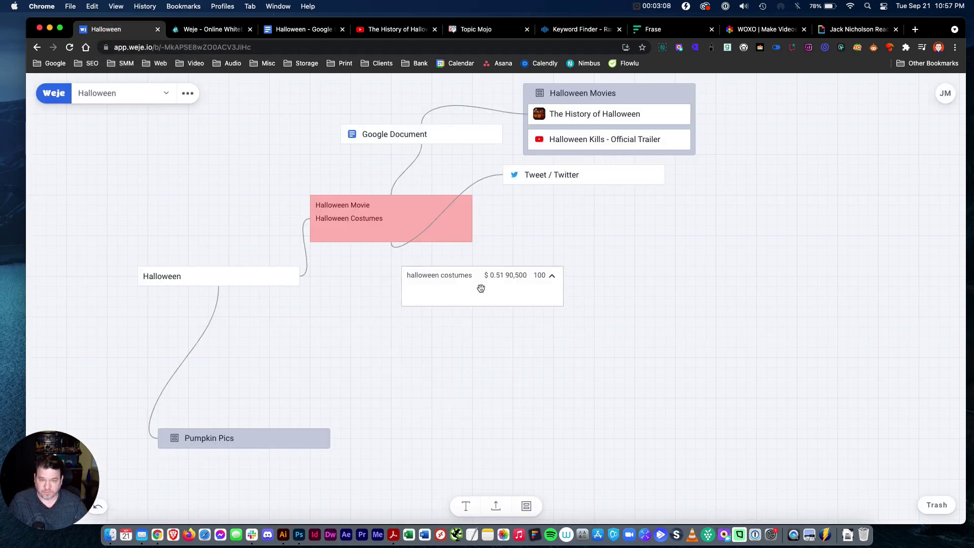
{"action": "left_click_drag", "start_coordinate": [480, 287], "coordinate": [409, 320]}
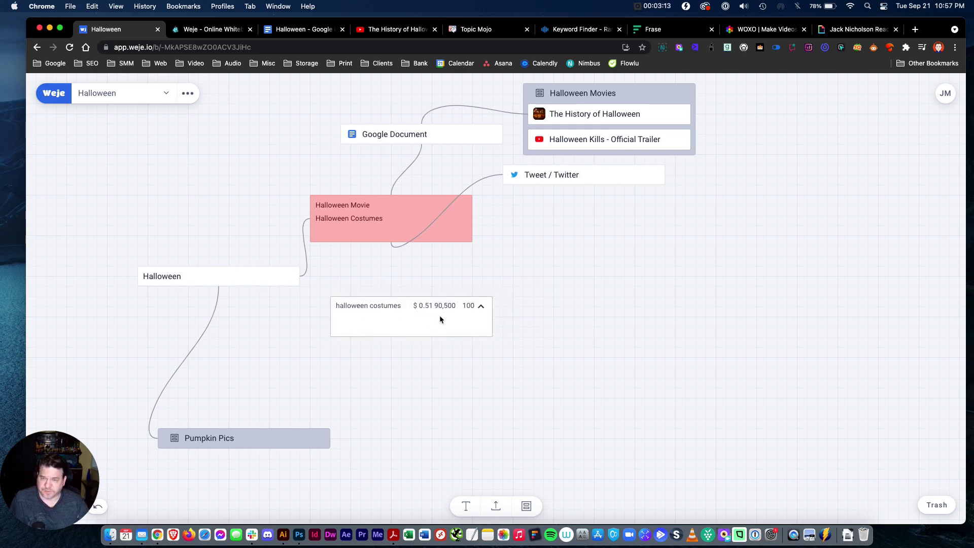
{"action": "left_click_drag", "start_coordinate": [440, 320], "coordinate": [419, 330]}
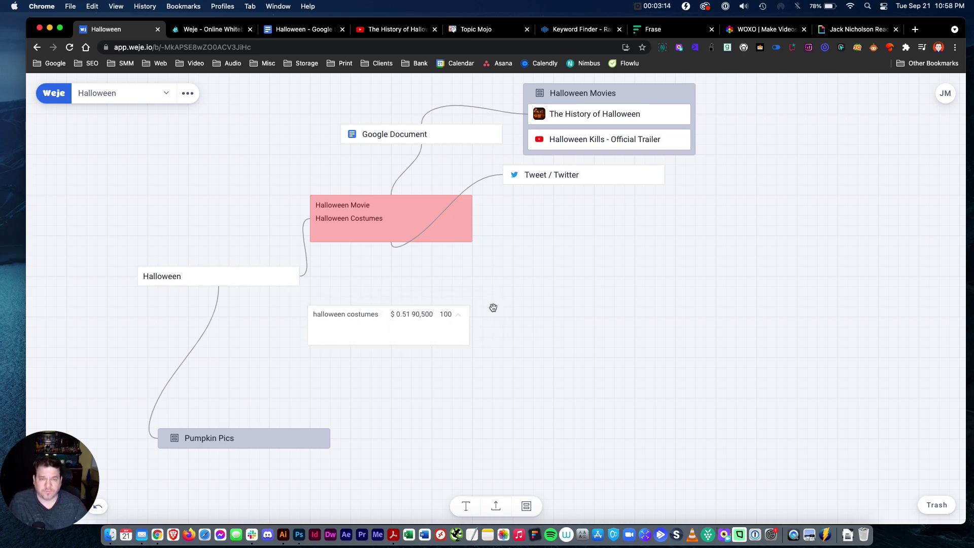
Copy the spirit of halloween row (1.83m, $0.03, 18) from Keyword Finder and paste it as a card.
{"action": "left_click", "coordinate": [482, 30]}
{"action": "left_click", "coordinate": [578, 30]}
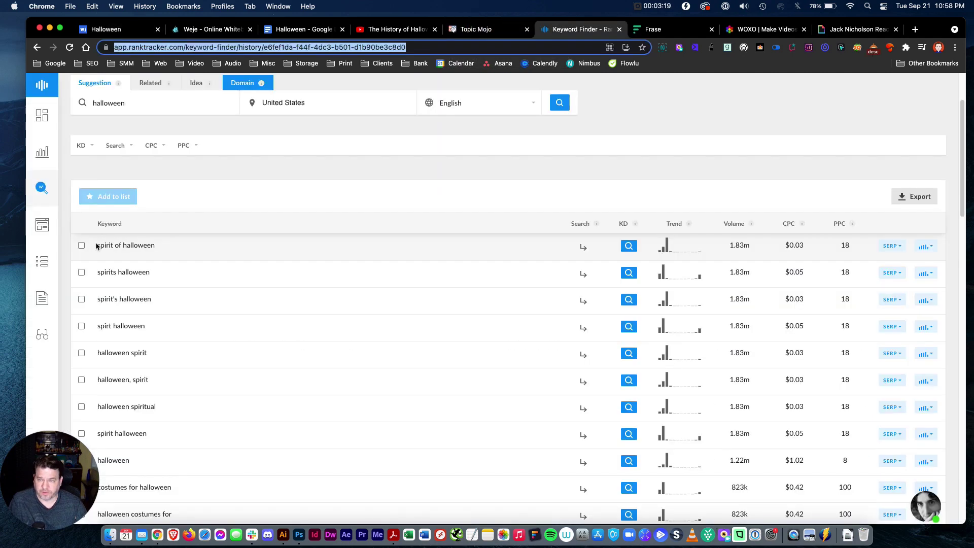
{"action": "left_click_drag", "start_coordinate": [97, 245], "coordinate": [812, 248]}
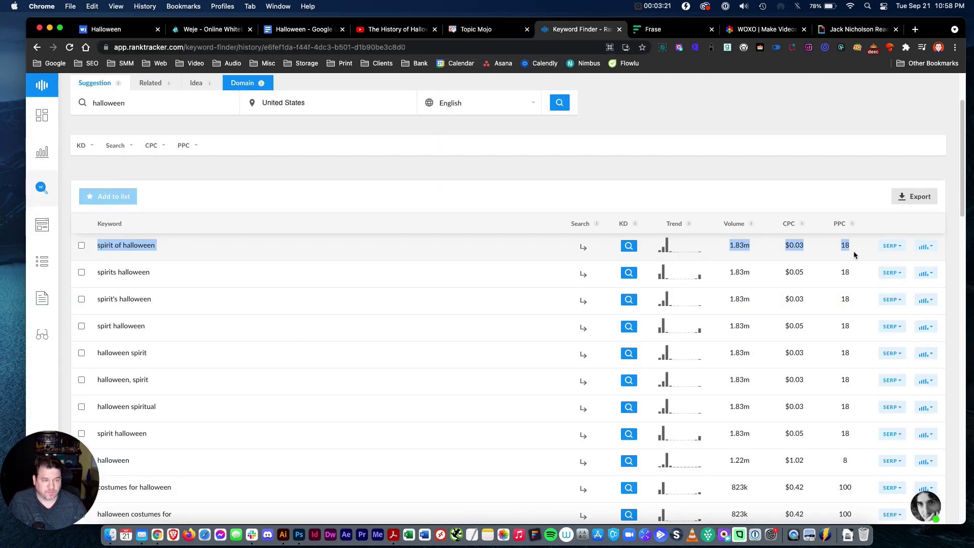
{"action": "left_click", "coordinate": [131, 29]}
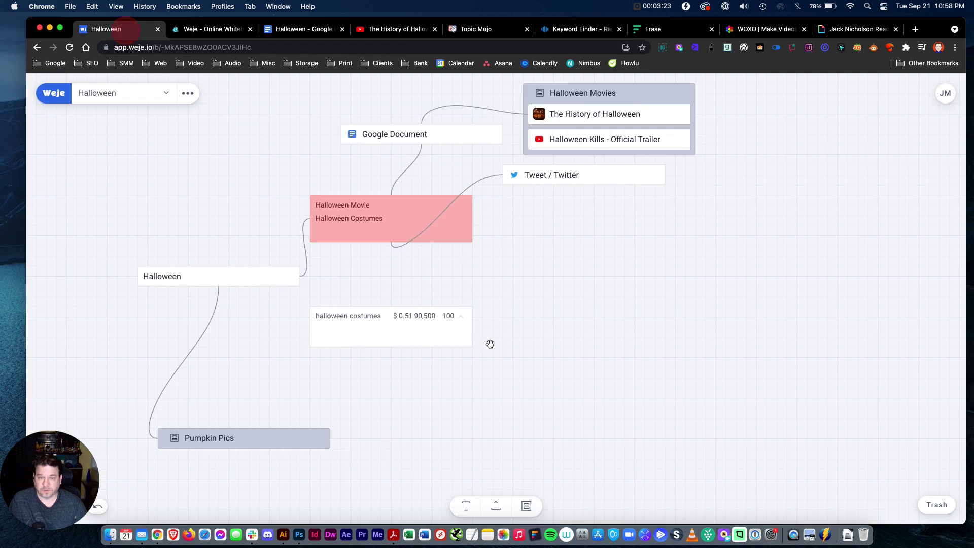
{"action": "type", "text": "spirit of halloween 1.83m $0.03 18"}
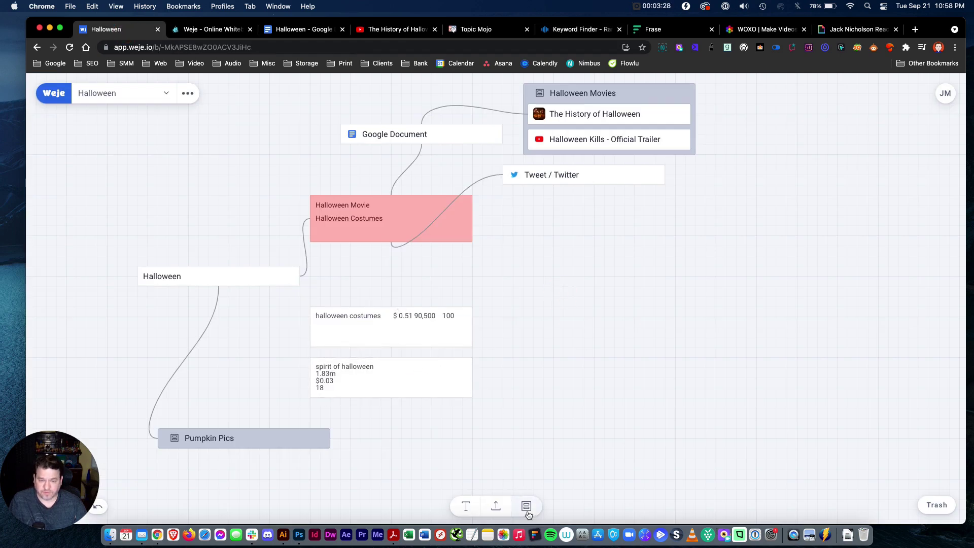
Add a new list named 'Keyword Data'.
{"action": "left_click", "coordinate": [526, 506]}
{"action": "left_click", "coordinate": [463, 283]}
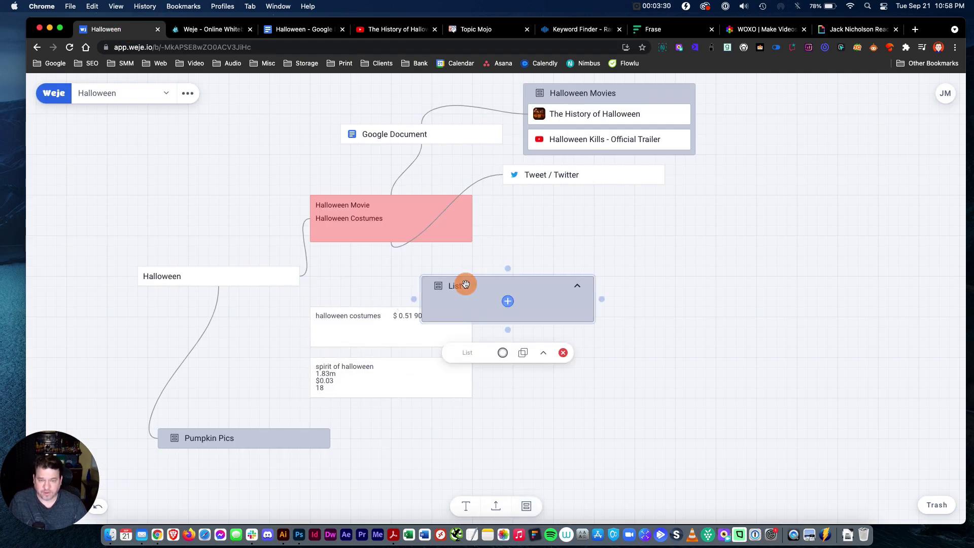
{"action": "left_click", "coordinate": [469, 354]}
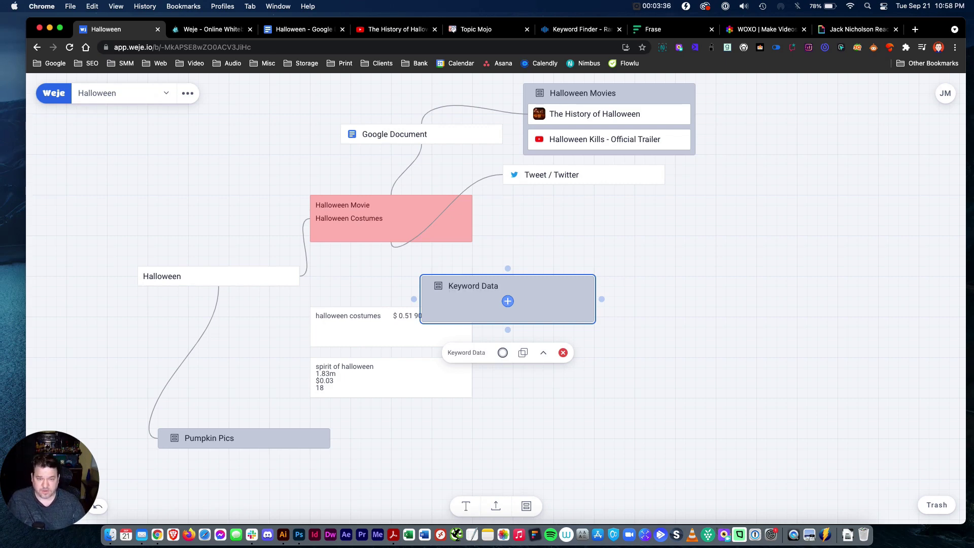
Put the keyword cards into Keyword Data, collapse it, and move it below Pumpkin Pics.
{"action": "left_click_drag", "start_coordinate": [378, 316], "coordinate": [397, 378]}
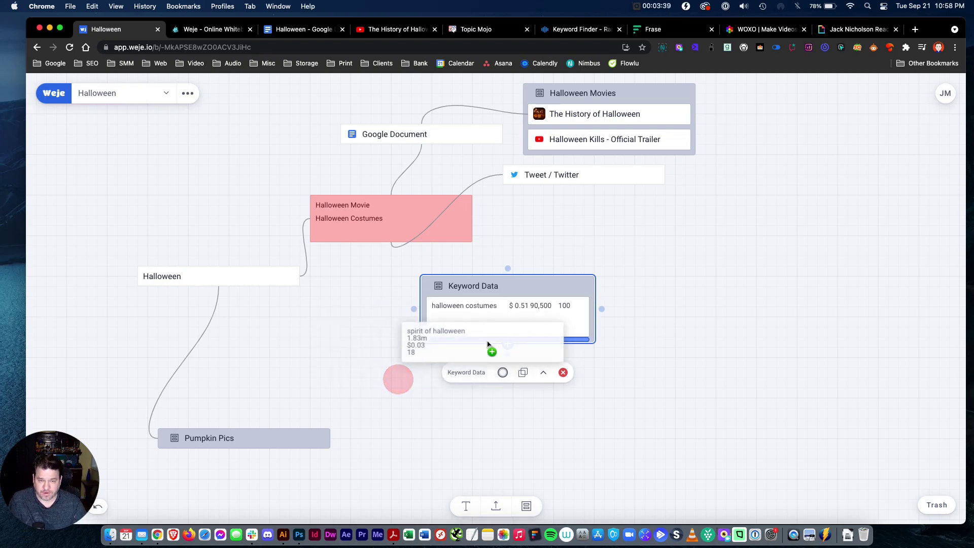
{"action": "left_click", "coordinate": [576, 285]}
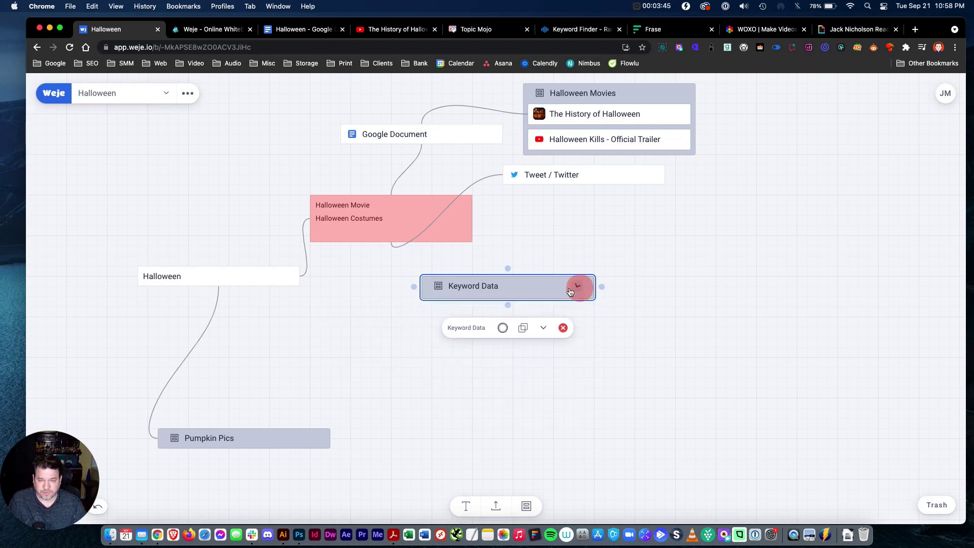
{"action": "left_click_drag", "start_coordinate": [518, 285], "coordinate": [234, 489]}
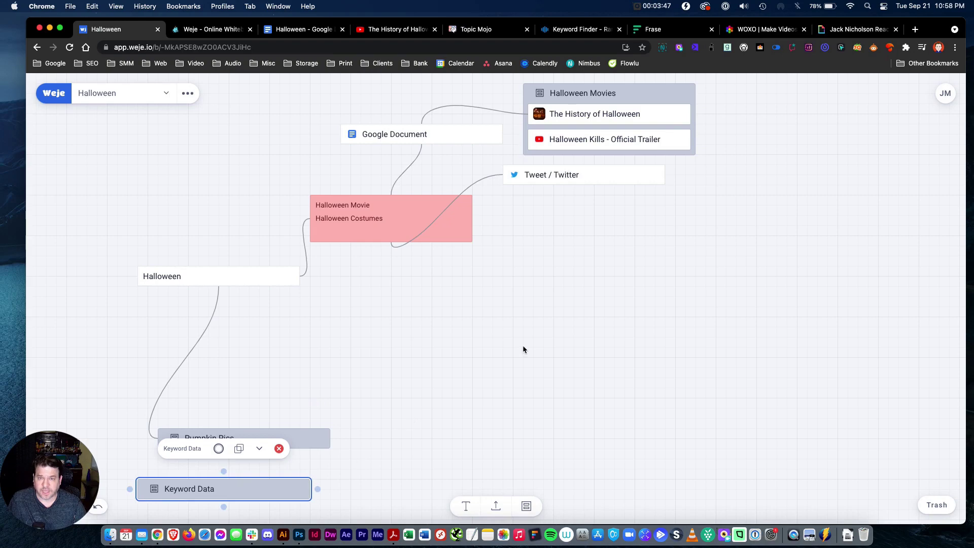
{"action": "left_click", "coordinate": [582, 29]}
{"action": "left_click", "coordinate": [653, 29]}
Paste the Frase document's read-only share link onto the board as a collapsed card.
{"action": "left_click", "coordinate": [738, 90]}
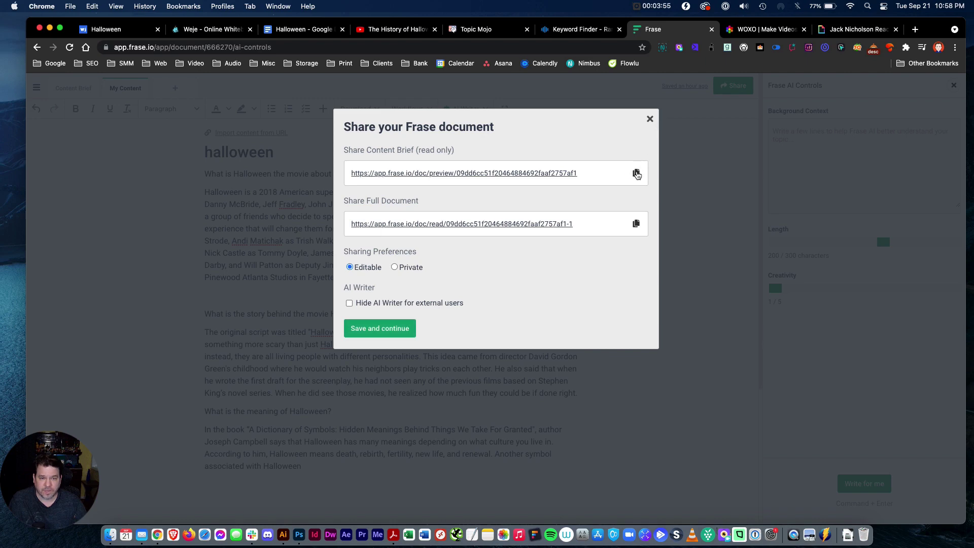
{"action": "left_click", "coordinate": [636, 173]}
{"action": "key", "text": "super+1"}
{"action": "key", "text": "super+v"}
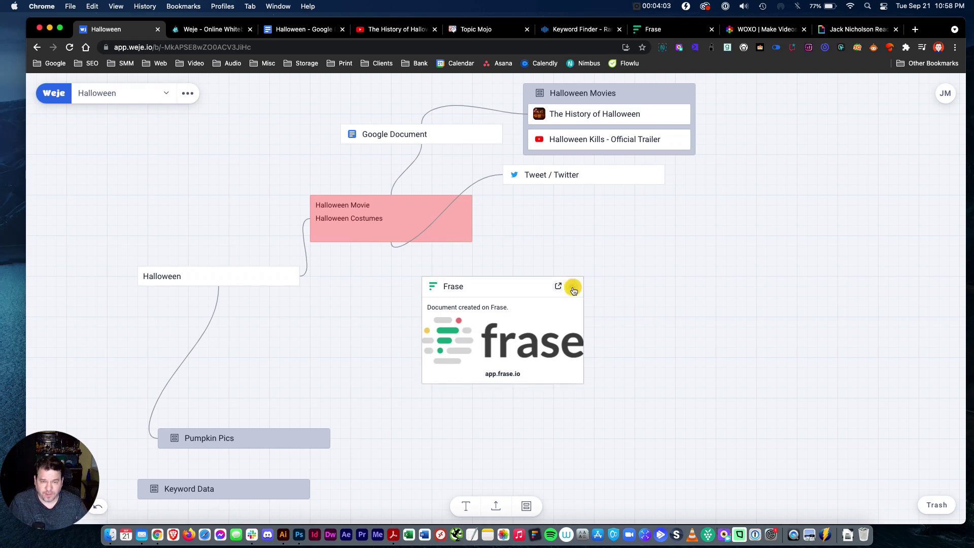
{"action": "left_click", "coordinate": [572, 286]}
{"action": "left_click", "coordinate": [558, 286]}
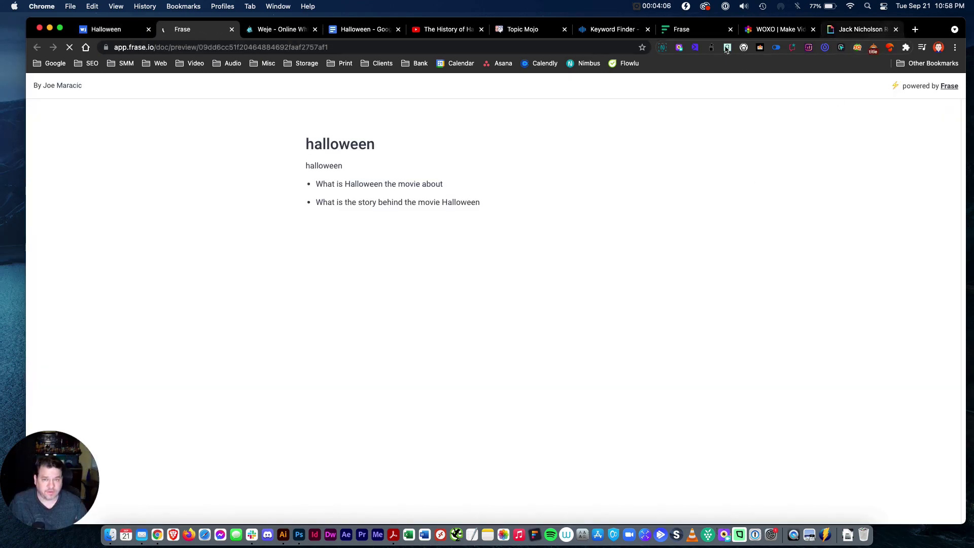
{"action": "left_click", "coordinate": [232, 30]}
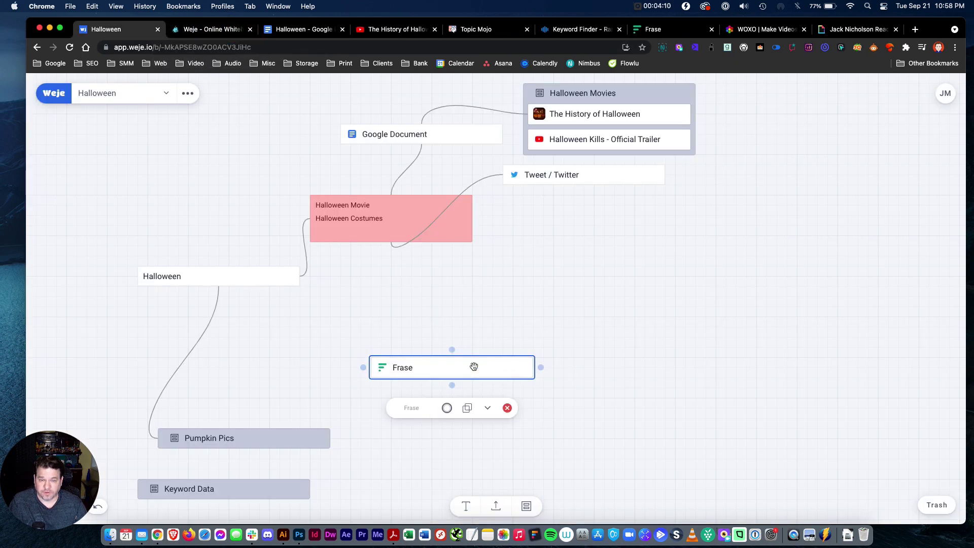
Move the Frase card to the top and connect the Google Document card to it.
{"action": "left_click_drag", "start_coordinate": [474, 366], "coordinate": [342, 92]}
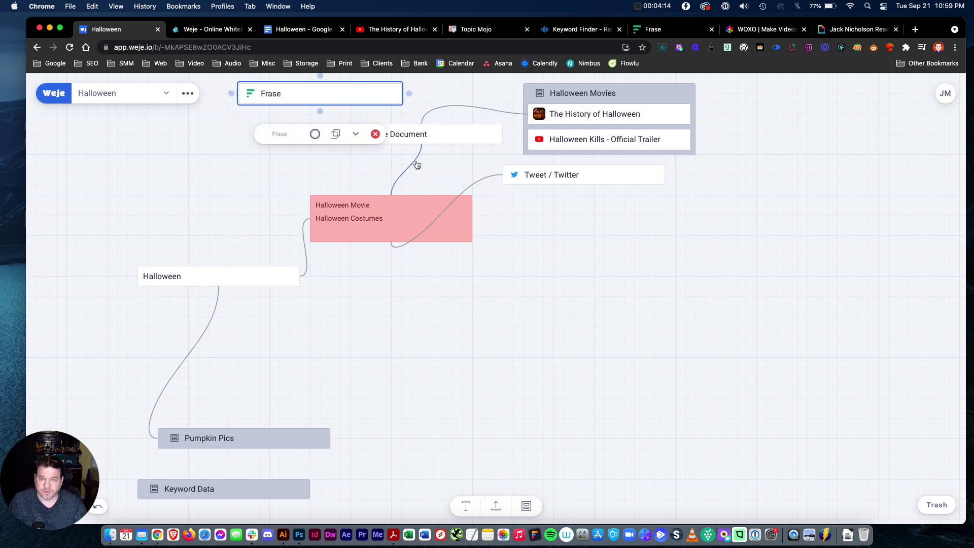
{"action": "left_click", "coordinate": [441, 133]}
{"action": "left_click_drag", "start_coordinate": [421, 120], "coordinate": [346, 99]}
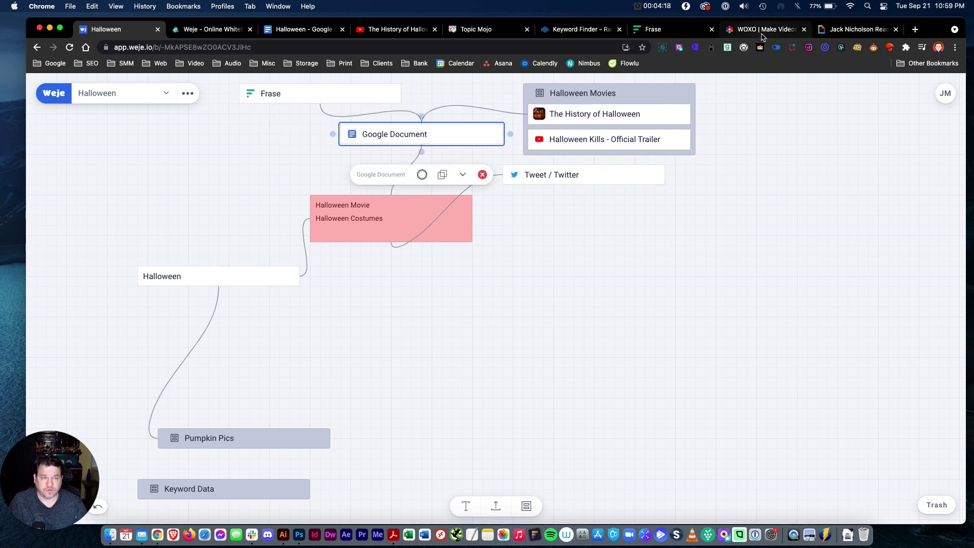
Copy the WOXO video's share link and paste it onto the Weje board.
{"action": "left_click", "coordinate": [767, 32]}
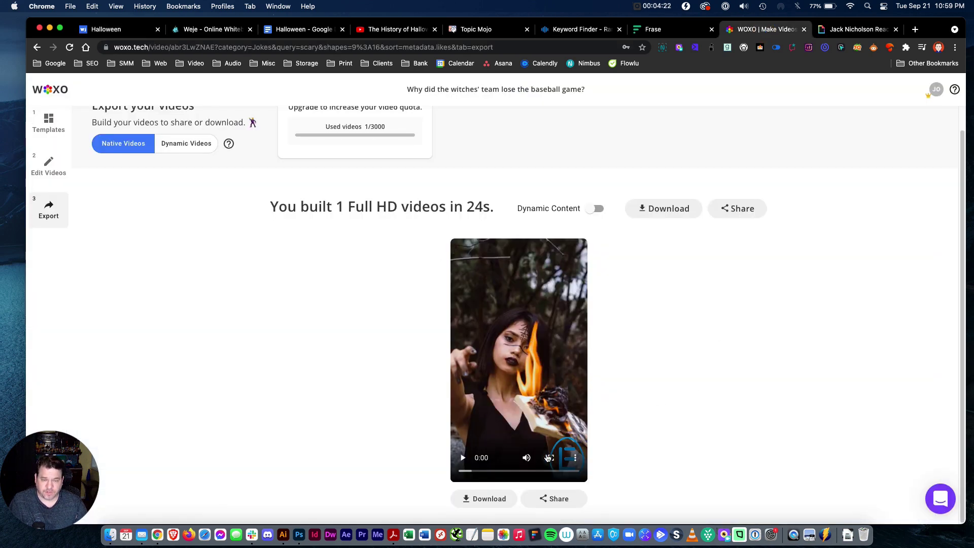
{"action": "left_click", "coordinate": [560, 499]}
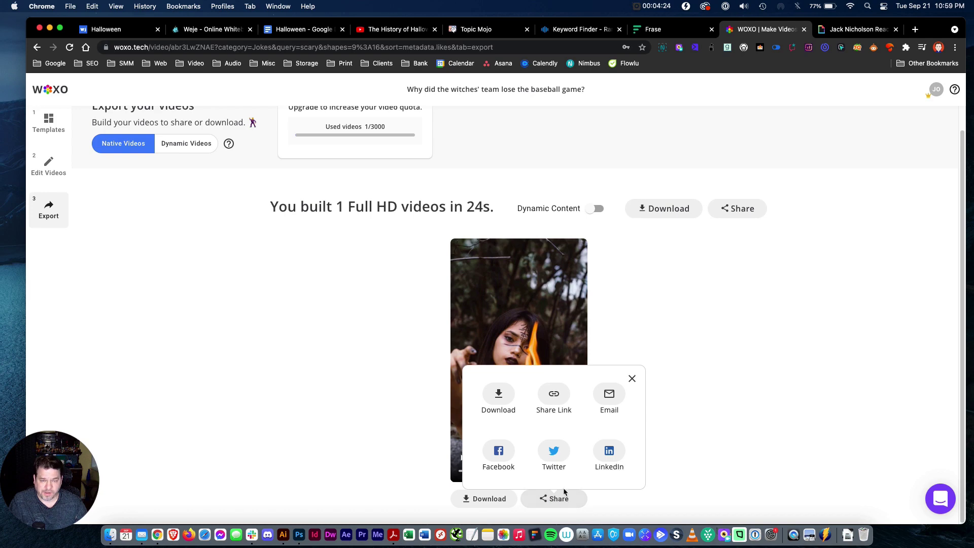
{"action": "left_click", "coordinate": [556, 395]}
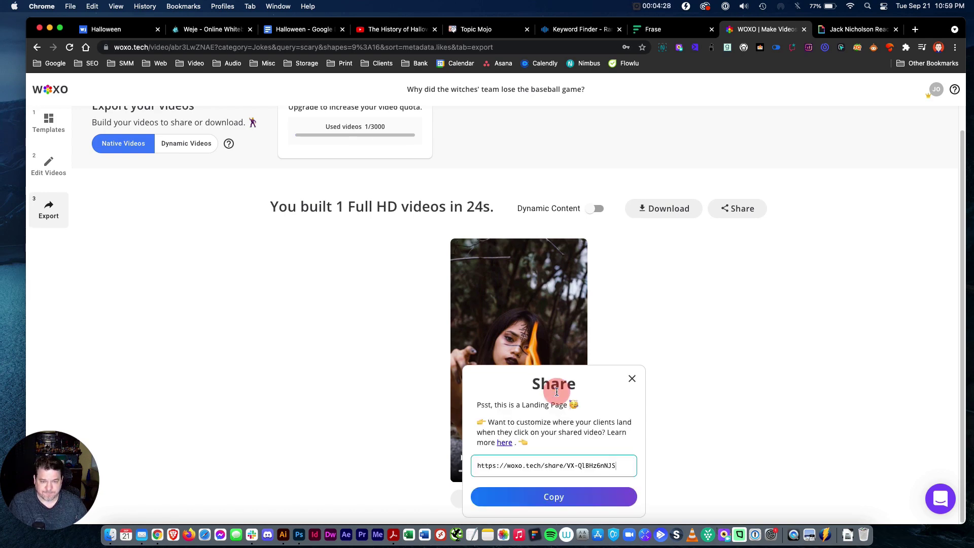
{"action": "left_click", "coordinate": [539, 497]}
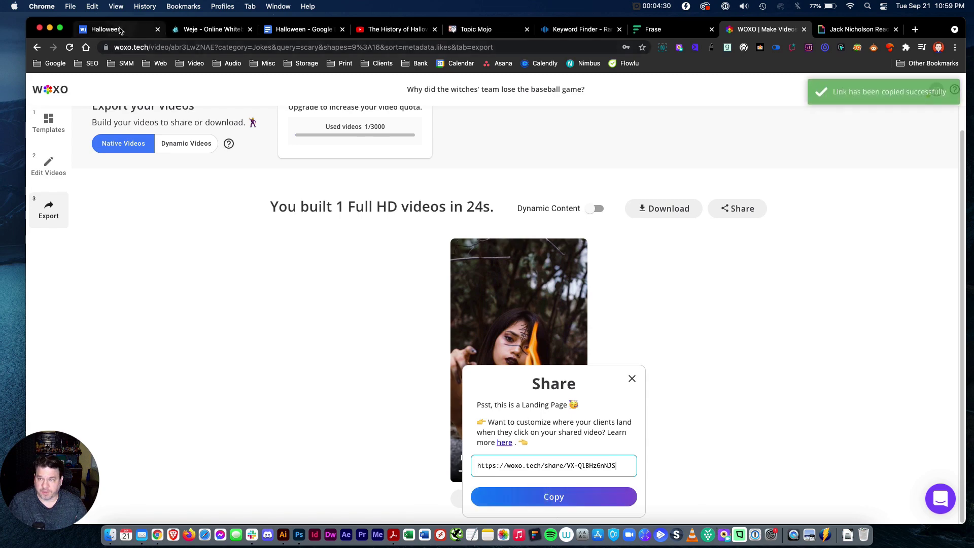
{"action": "left_click", "coordinate": [106, 29]}
{"action": "key", "text": "super+v"}
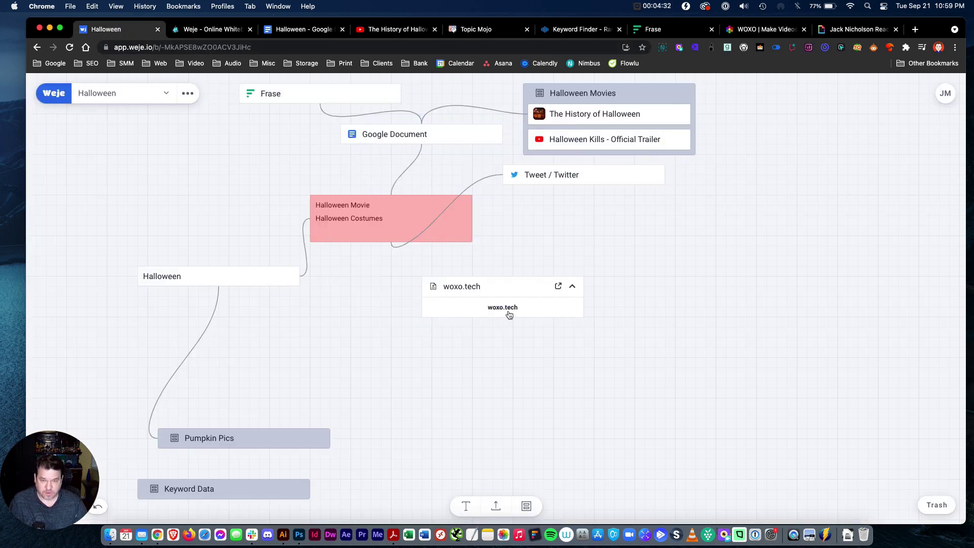
Move the video card below the Tweet card and connect the pink Halloween Movie card to it.
{"action": "left_click_drag", "start_coordinate": [495, 295], "coordinate": [597, 224]}
{"action": "left_click", "coordinate": [447, 240]}
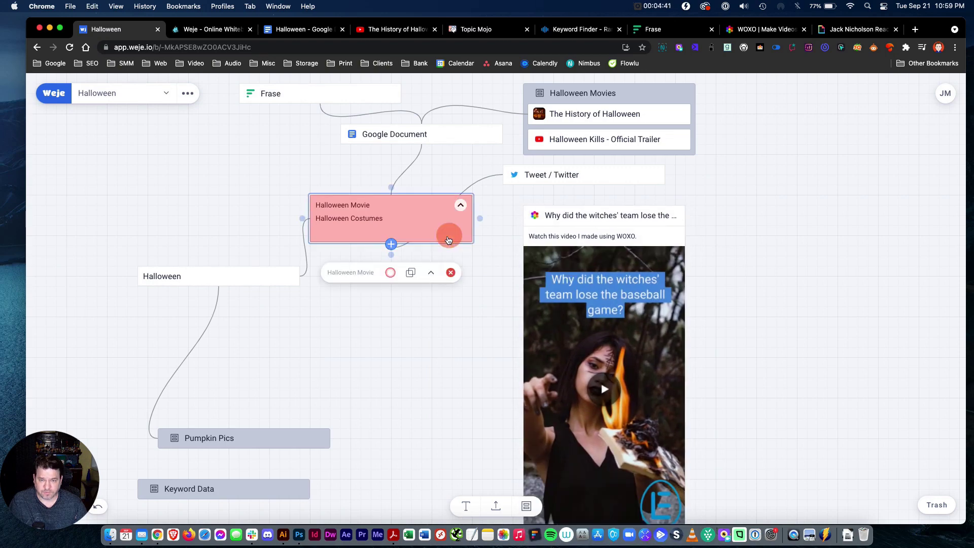
{"action": "left_click_drag", "start_coordinate": [391, 254], "coordinate": [527, 377]}
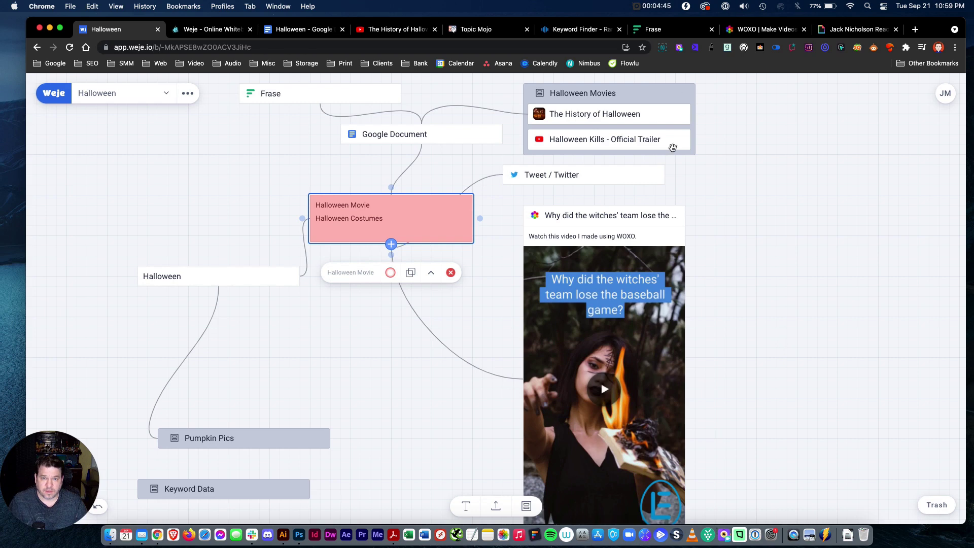
Paste the Giphy reaction GIF onto an empty spot of the board.
{"action": "left_click", "coordinate": [857, 29]}
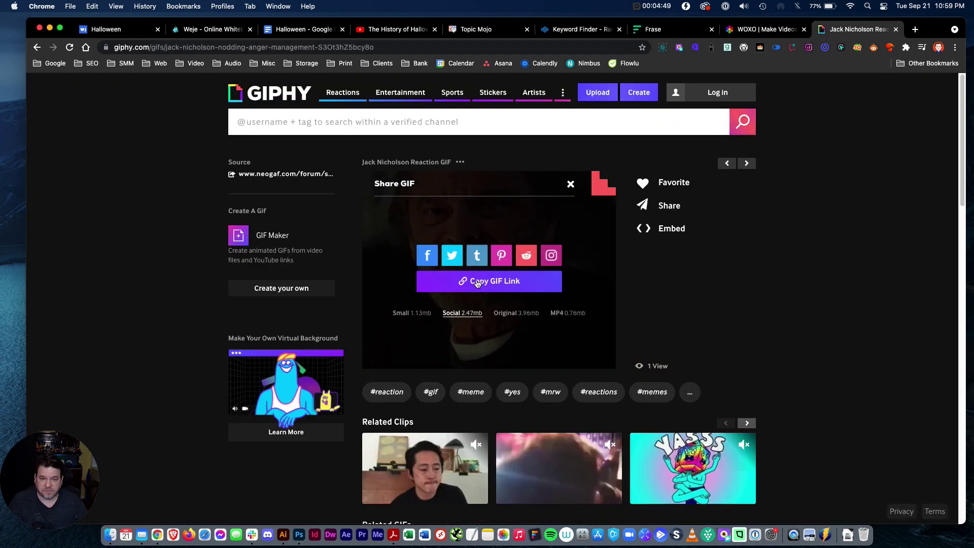
{"action": "left_click", "coordinate": [127, 30]}
{"action": "left_click", "coordinate": [781, 315]}
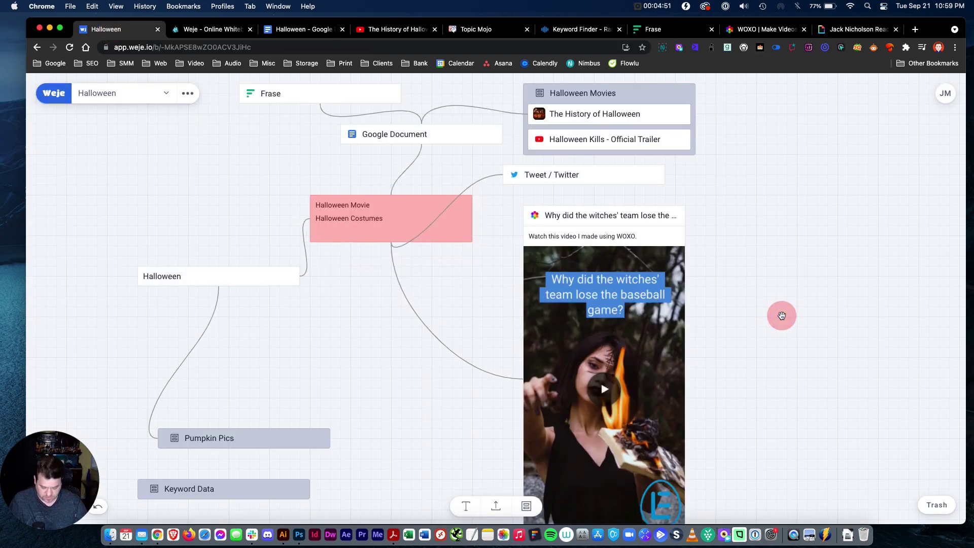
{"action": "key", "text": "super+v"}
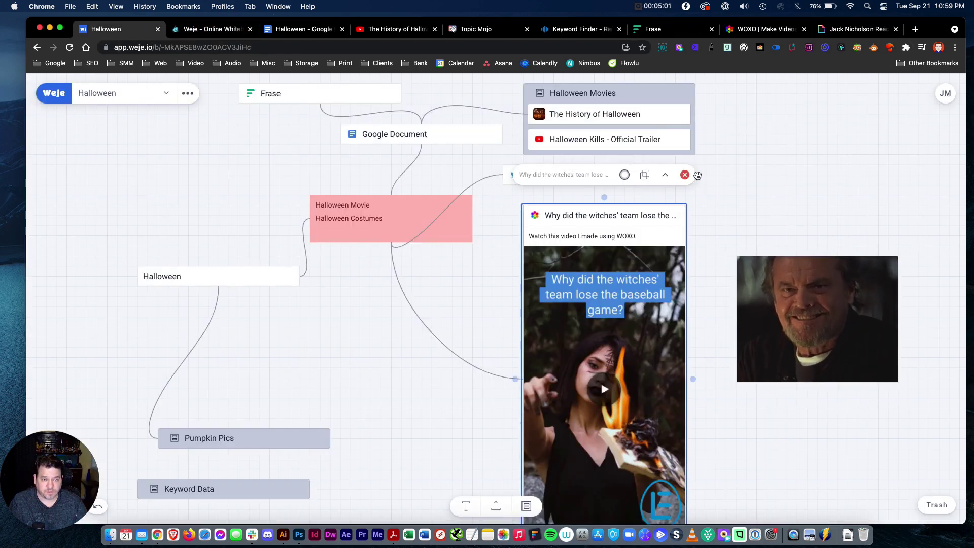
Connect the Halloween Movies group to the GIF and reset browser zoom to 100%.
{"action": "left_click", "coordinate": [661, 93]}
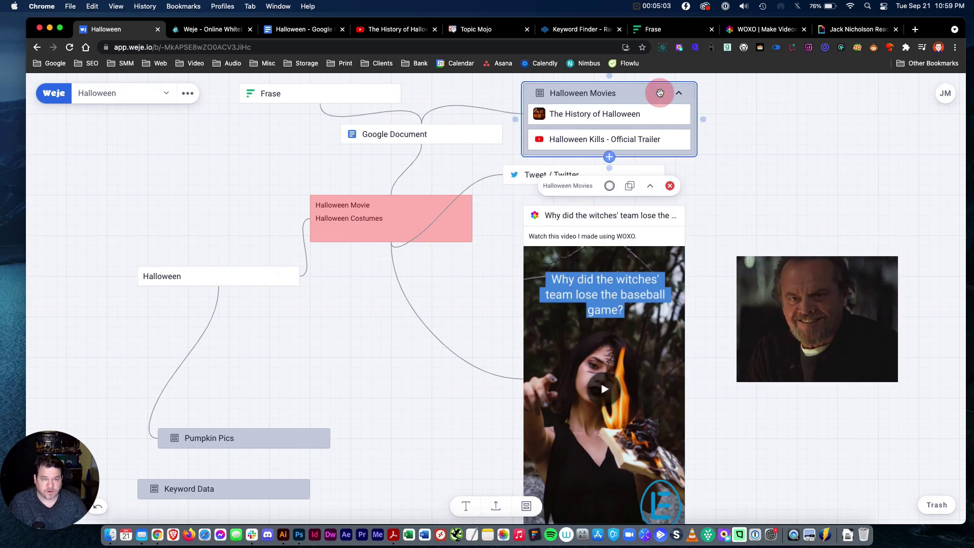
{"action": "left_click_drag", "start_coordinate": [696, 120], "coordinate": [842, 257]}
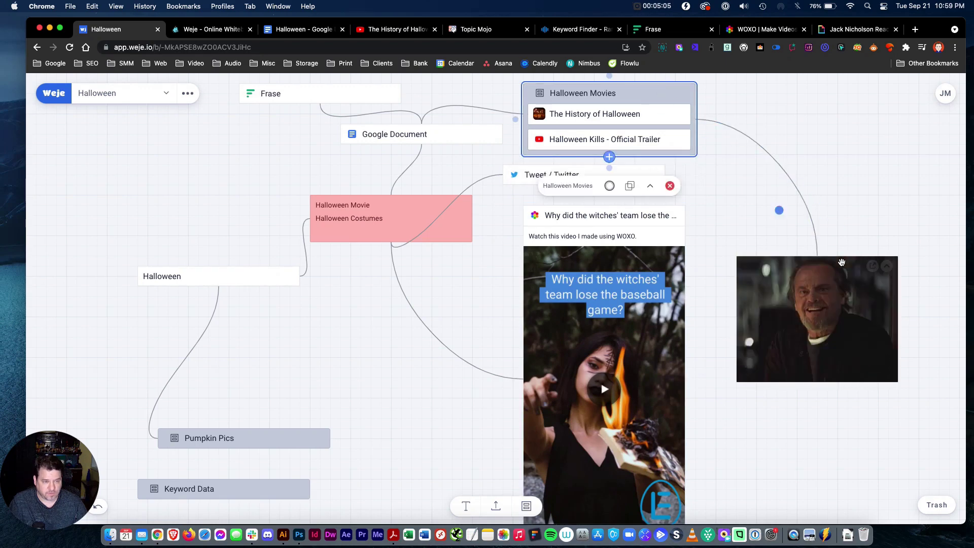
{"action": "key", "text": "super+0"}
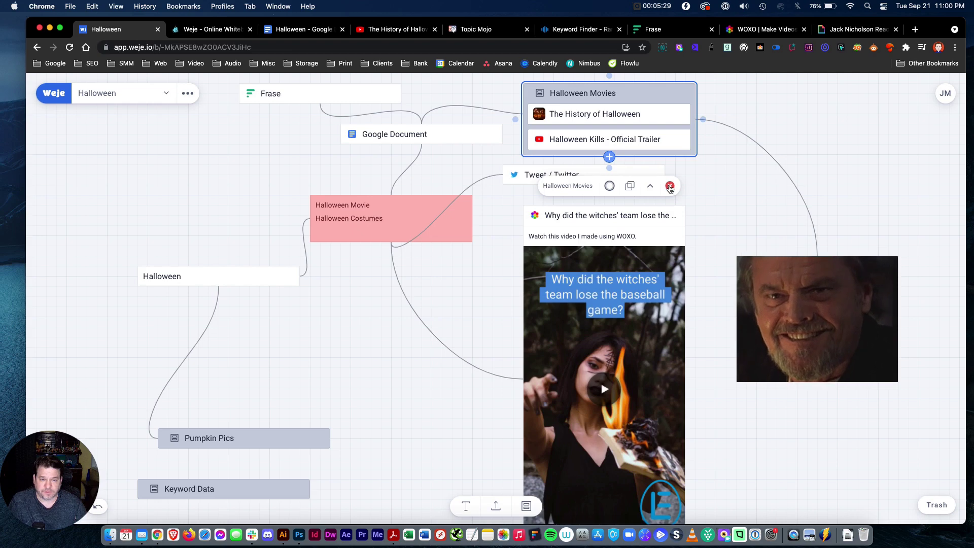
{"action": "left_click", "coordinate": [188, 93]}
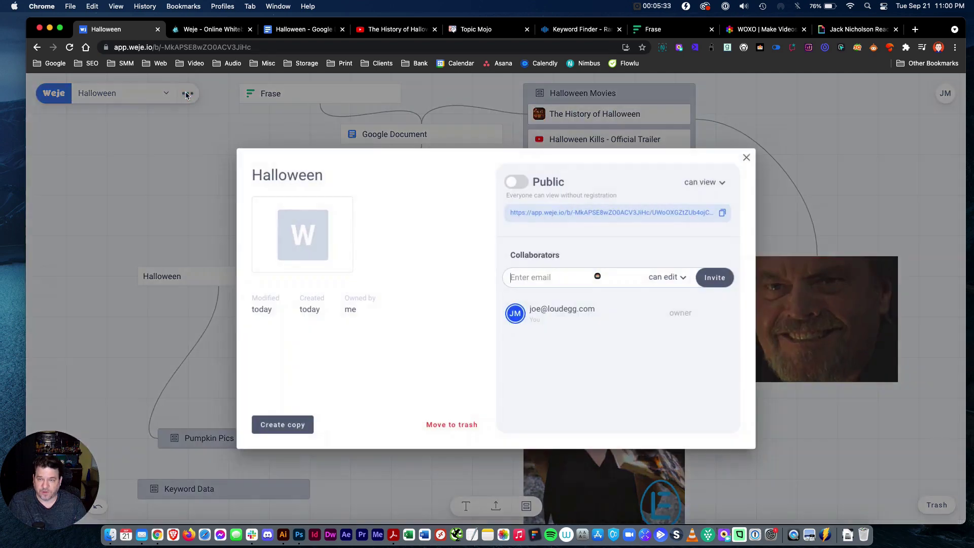
{"action": "left_click", "coordinate": [514, 185]}
{"action": "left_click", "coordinate": [514, 186]}
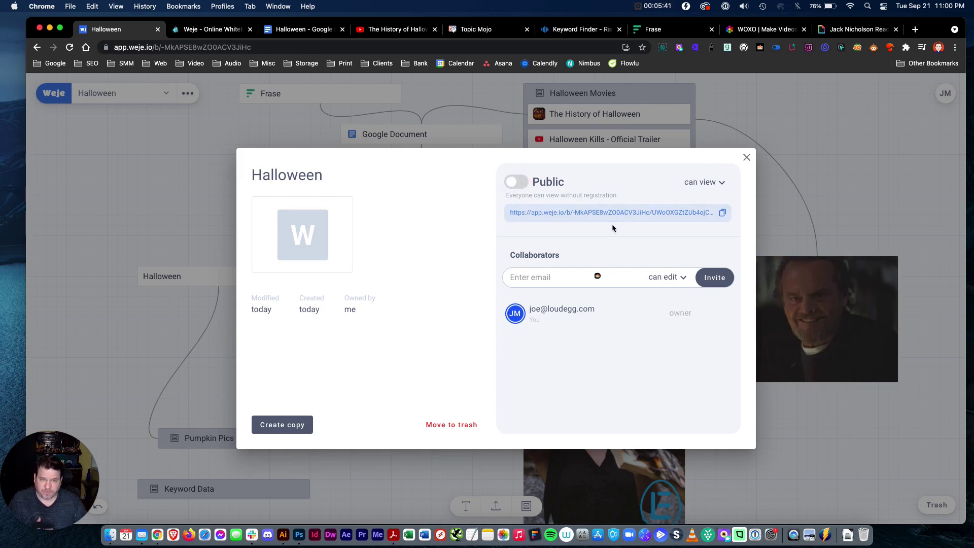
{"action": "left_click", "coordinate": [747, 158]}
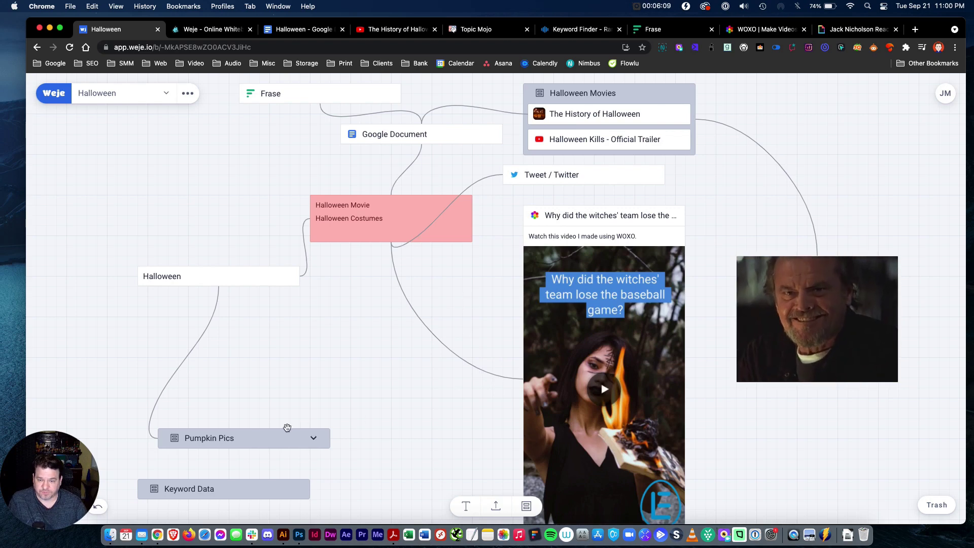
Move Pumpkin Pics up, expand it to show both pumpkin images, and shift Keyword Data left.
{"action": "left_click_drag", "start_coordinate": [263, 438], "coordinate": [330, 349]}
{"action": "left_click", "coordinate": [374, 349]}
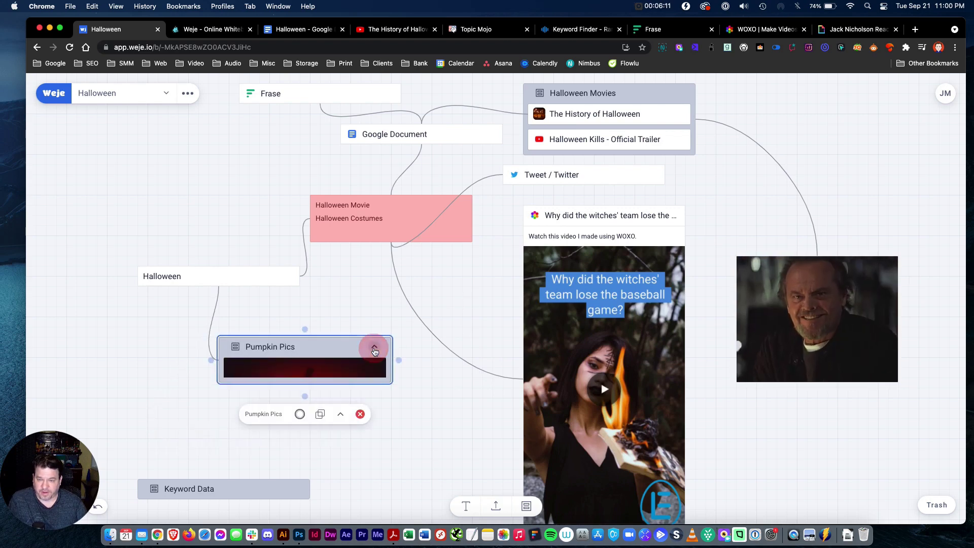
{"action": "scroll", "coordinate": [375, 314], "scroll_direction": "down", "scroll_amount": 3}
{"action": "left_click_drag", "start_coordinate": [338, 275], "coordinate": [357, 244]}
{"action": "left_click_drag", "start_coordinate": [205, 415], "coordinate": [132, 404]}
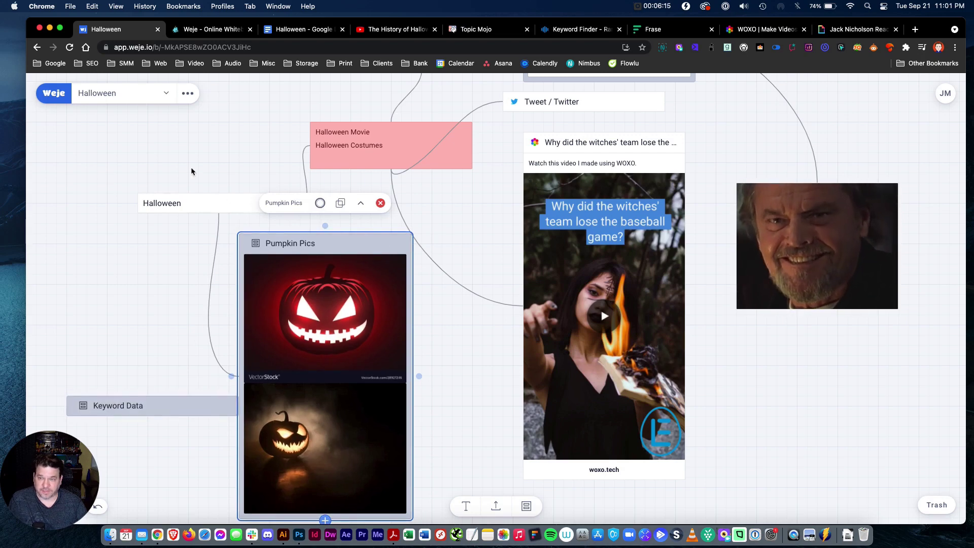